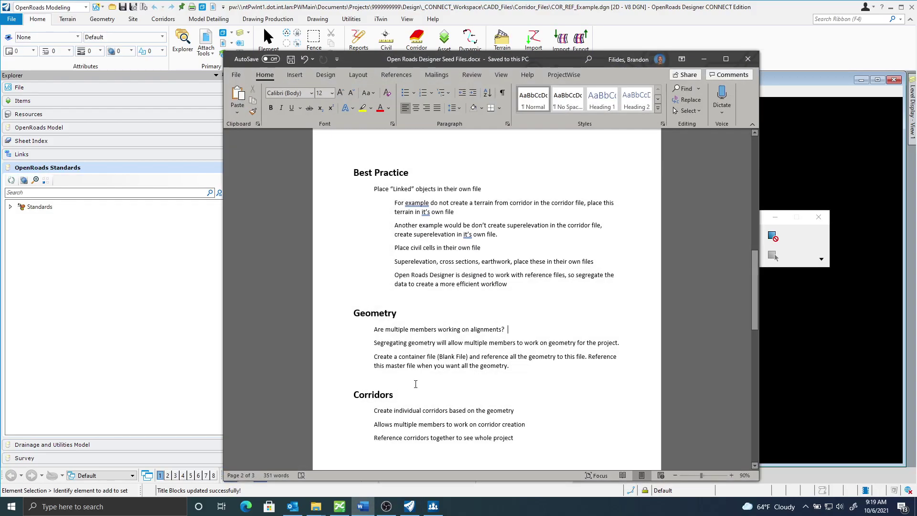
# - Switch to ProjectWise Explorer and examine the seed file types Copy Seed offers for the Corridor_Files folder, returning to the document
pyautogui.scroll(5, 497, 369)
pyautogui.scroll(5, 497, 369)
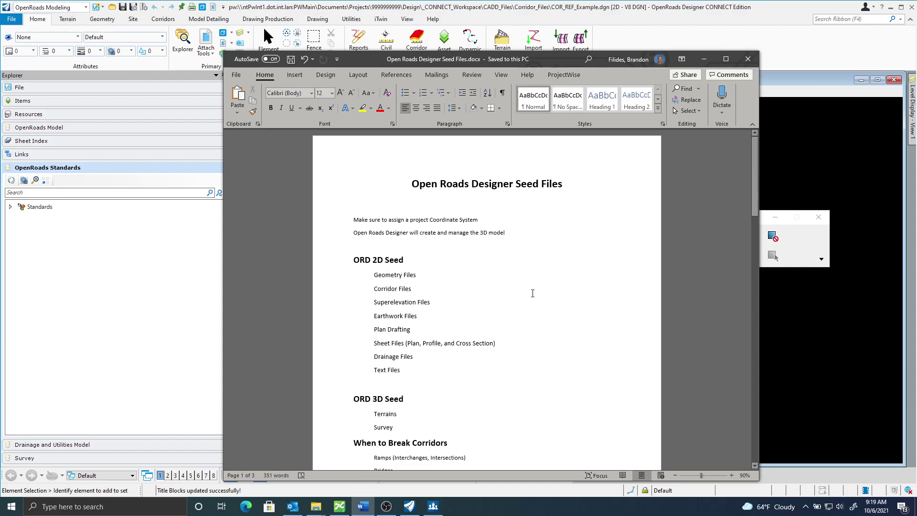
pyautogui.click(339, 506)
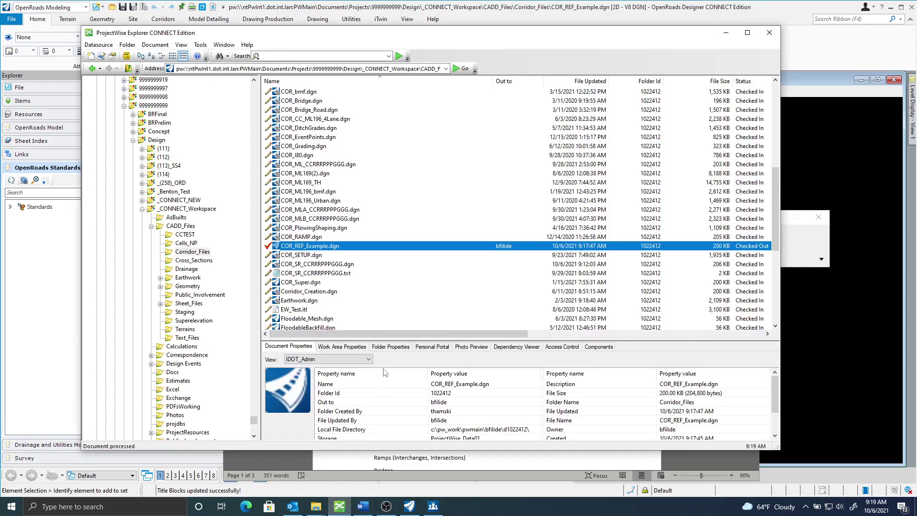
pyautogui.click(199, 252)
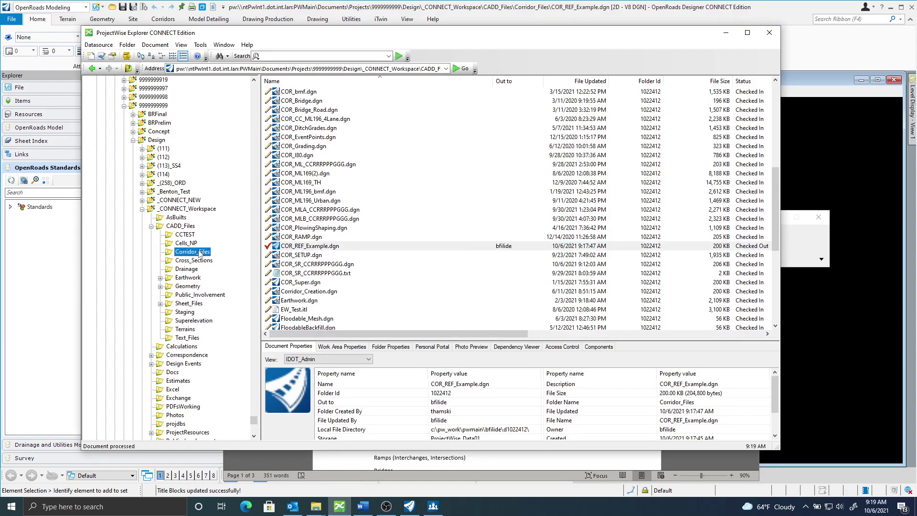
pyautogui.rightClick(199, 253)
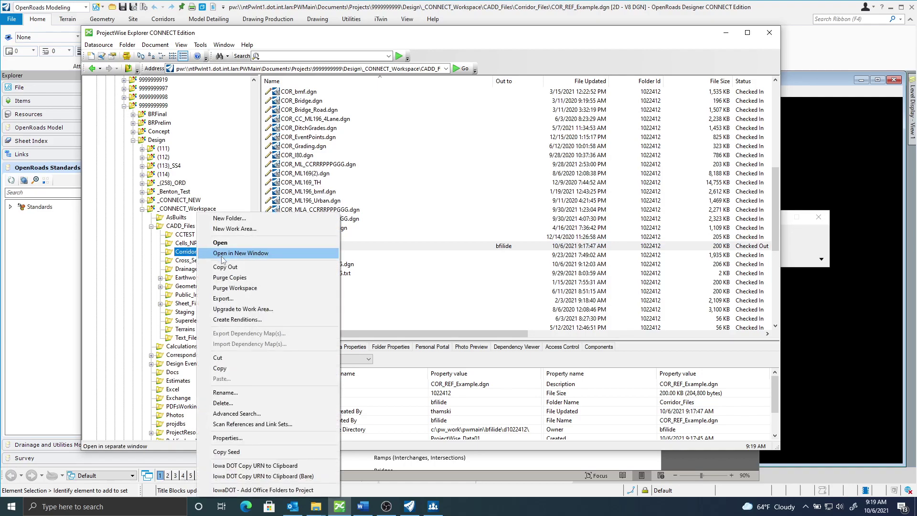
pyautogui.click(248, 452)
pyautogui.click(375, 248)
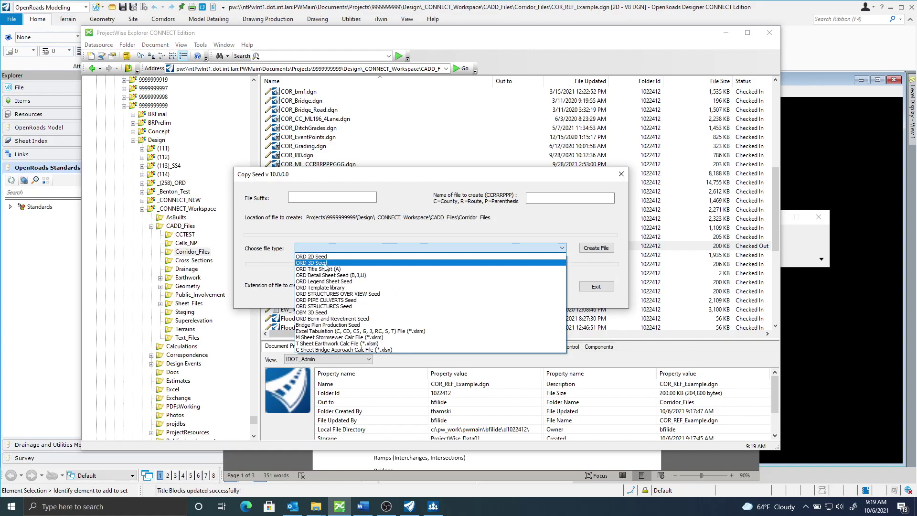
pyautogui.click(373, 248)
pyautogui.click(546, 198)
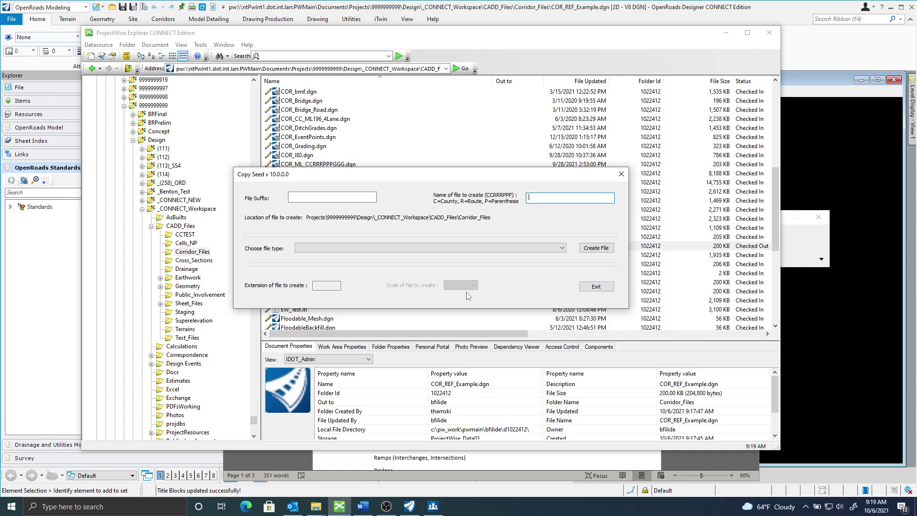
pyautogui.click(621, 174)
pyautogui.click(725, 32)
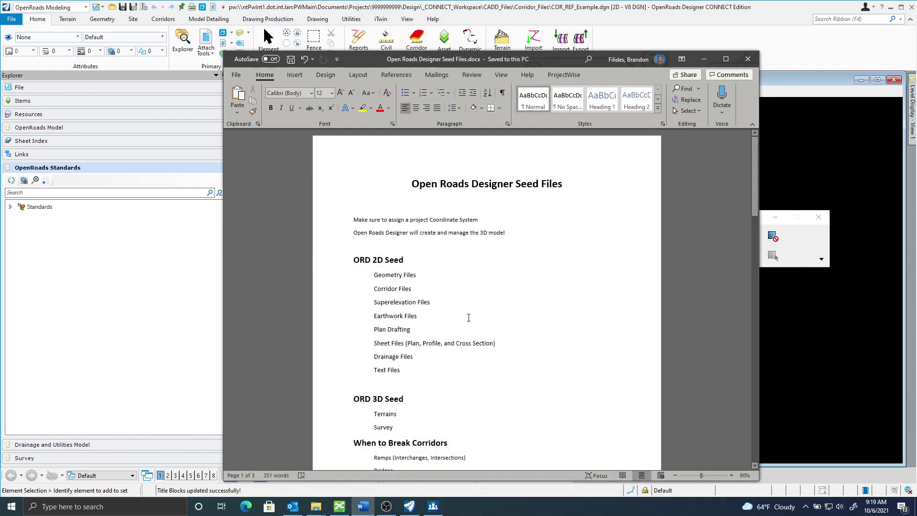
# - Read the seed document's 3D model note and the lists of files that use the ORD 2D and ORD 3D seeds
pyautogui.scroll(-1, 465, 276)
pyautogui.moveTo(507, 212); pyautogui.dragTo(354, 213)
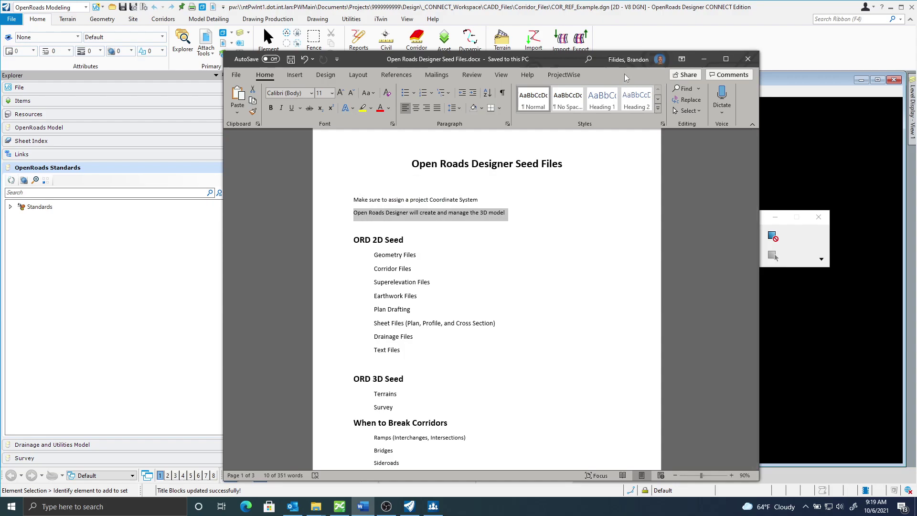
pyautogui.moveTo(564, 58); pyautogui.dragTo(516, 47)
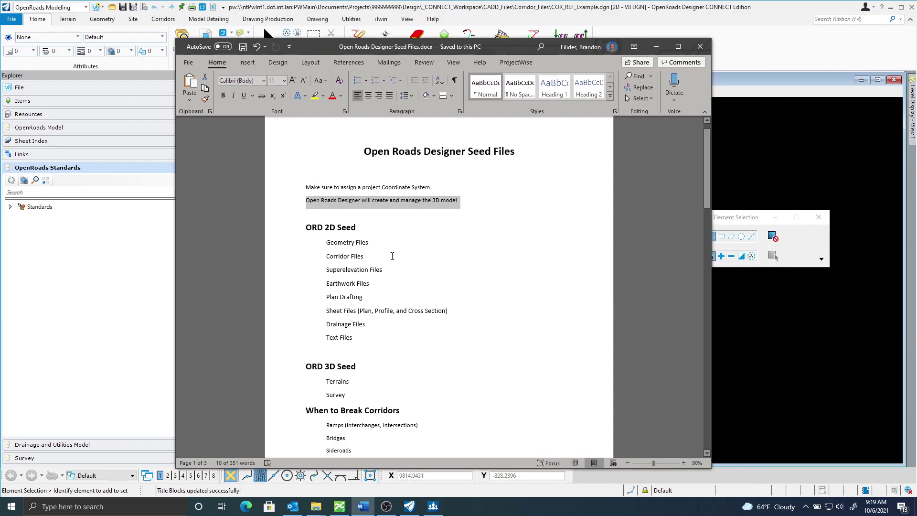
pyautogui.click(382, 243)
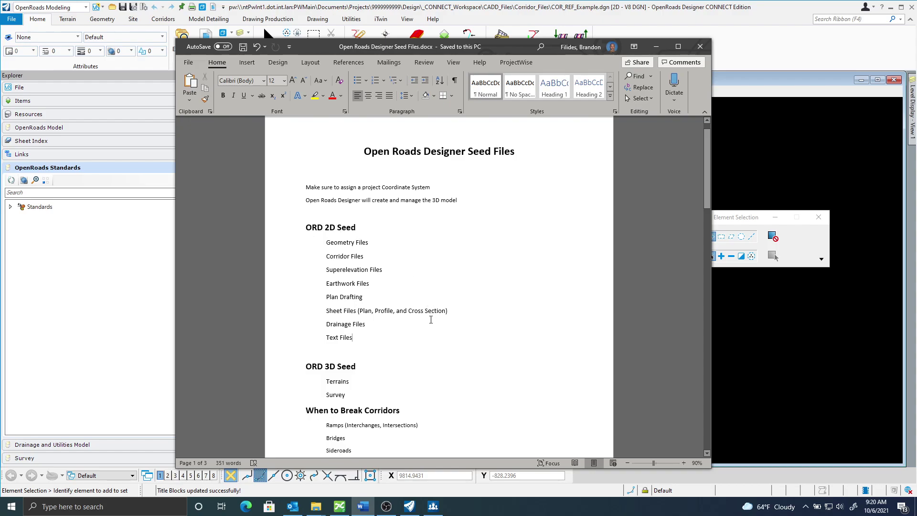
pyautogui.scroll(-1, 376, 360)
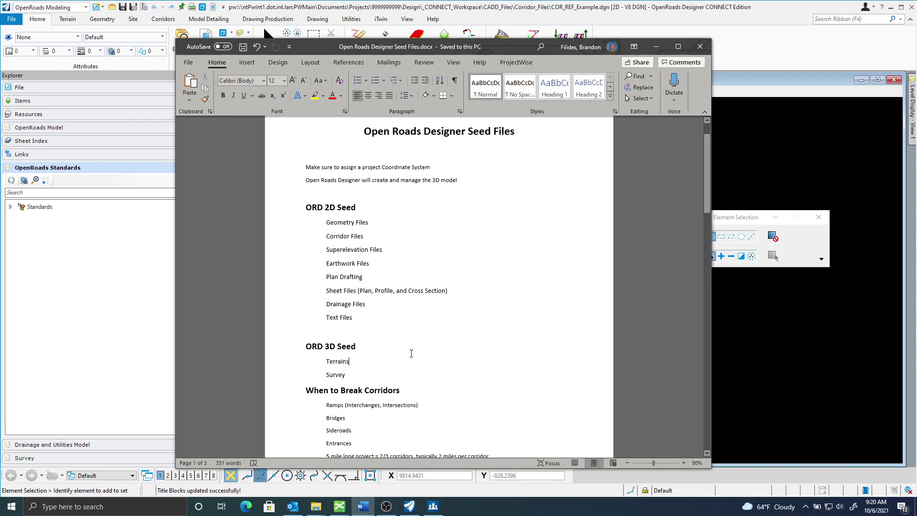
pyautogui.click(350, 362)
# - Review the When to Break Corridors guidance and highlight the note about typical corridor length
pyautogui.scroll(-6, 459, 342)
pyautogui.scroll(-2, 462, 337)
pyautogui.scroll(2, 462, 334)
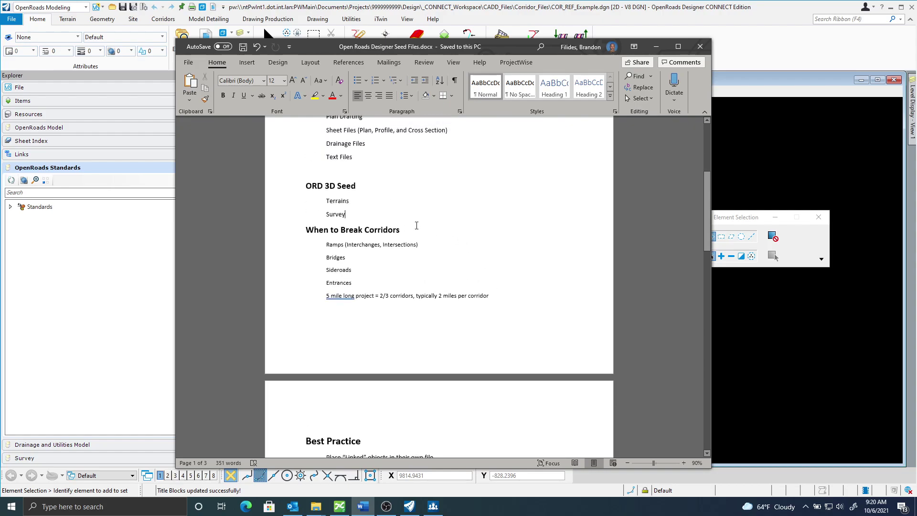
pyautogui.scroll(7, 408, 227)
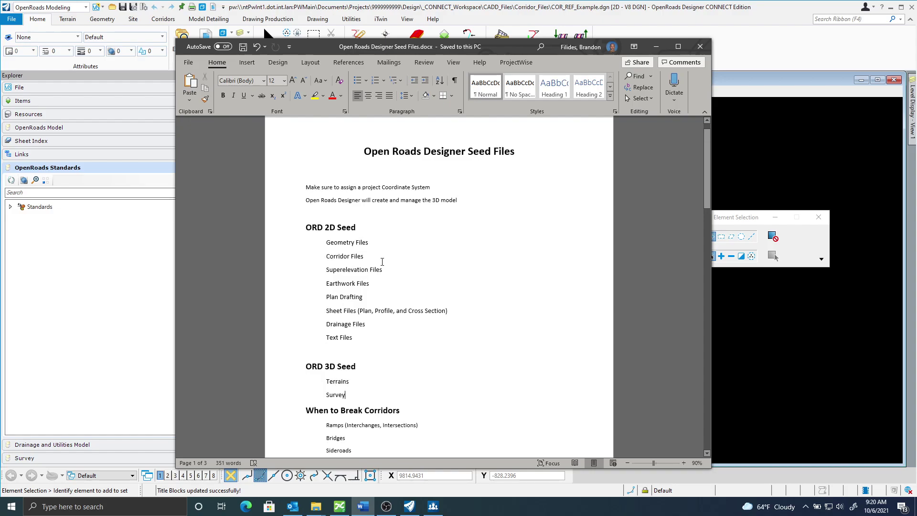
pyautogui.scroll(-5, 382, 262)
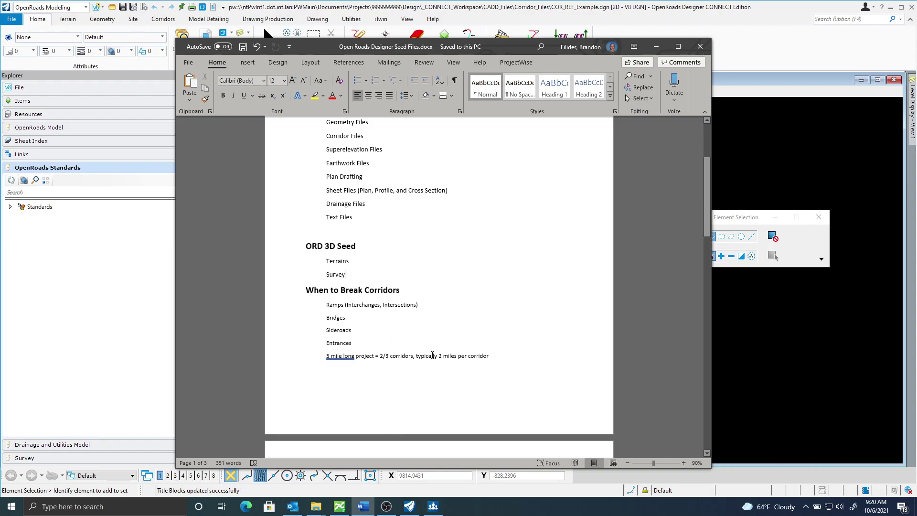
pyautogui.moveTo(491, 356); pyautogui.dragTo(416, 356)
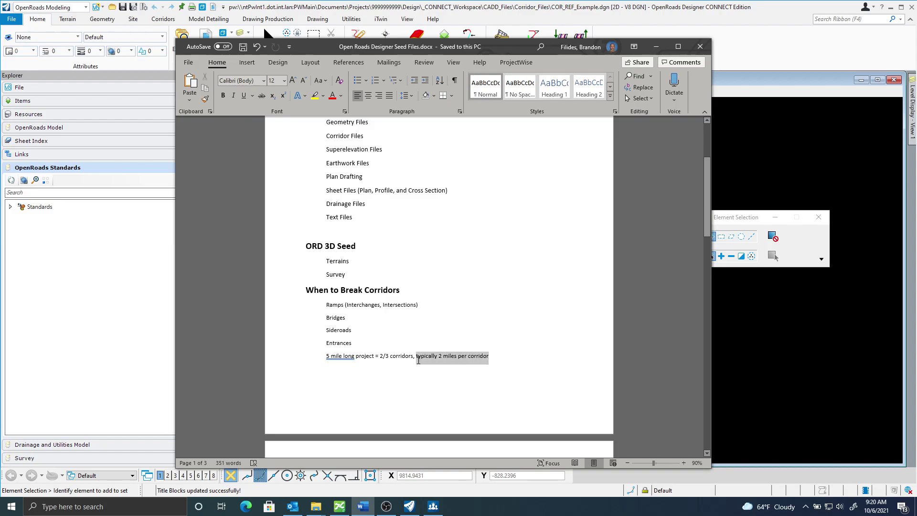
# - Read the Best Practice and Geometry sections about separating linked objects and alignments into their own files
pyautogui.scroll(-8, 537, 297)
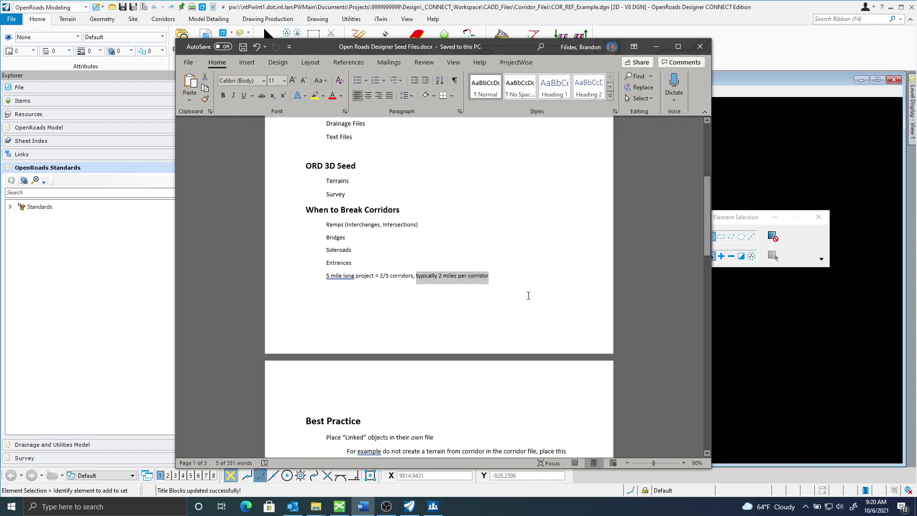
pyautogui.scroll(-1, 528, 296)
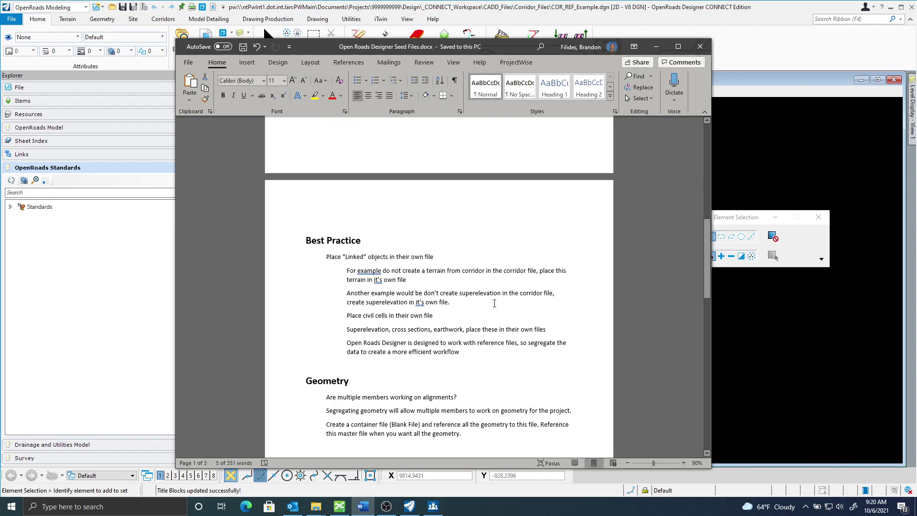
pyautogui.click(373, 243)
pyautogui.scroll(-1, 453, 314)
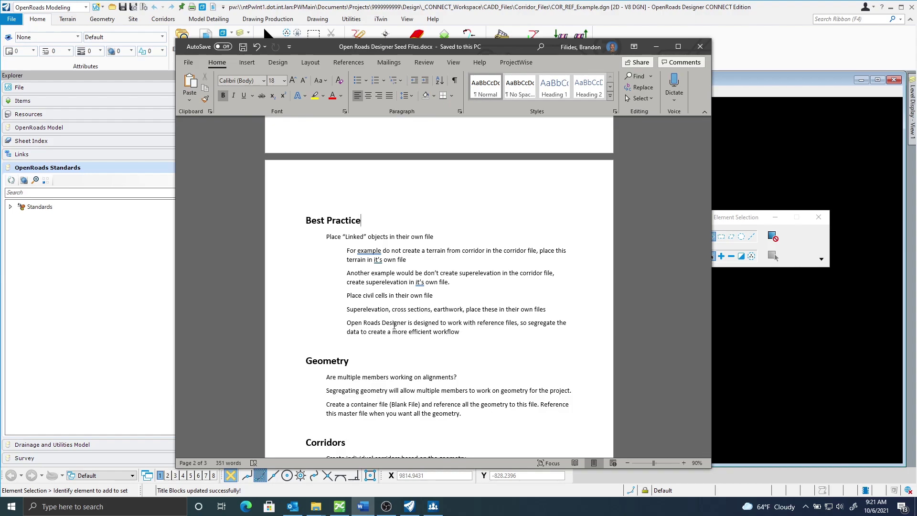
pyautogui.scroll(-3, 394, 326)
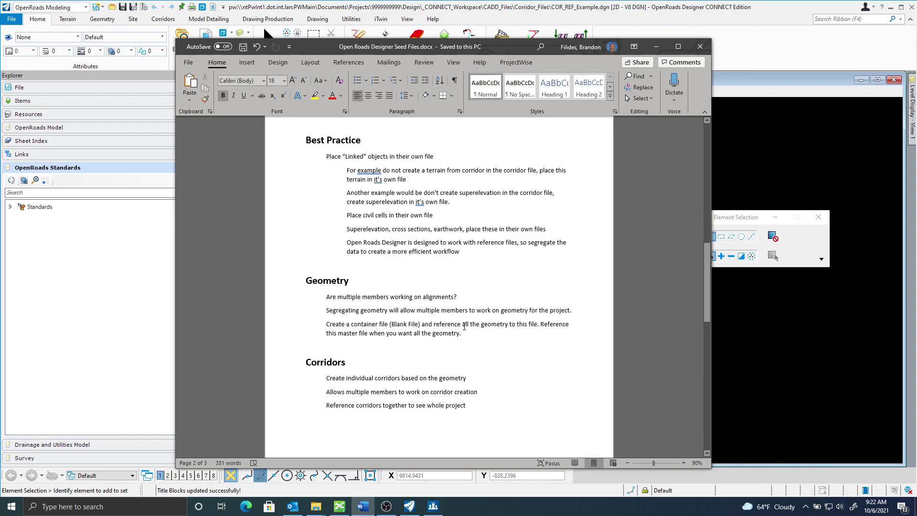
pyautogui.scroll(-2, 451, 351)
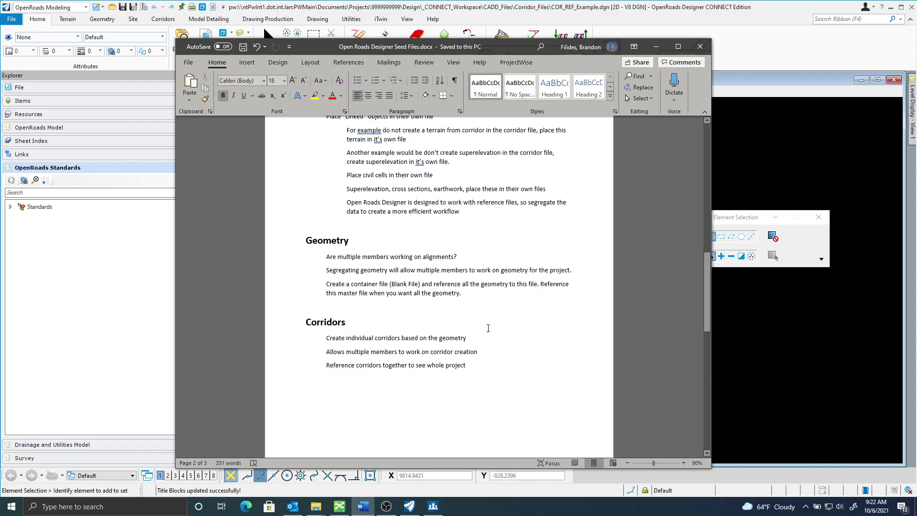
# - Read the Live Nesting section of the document, then return to OpenRoads Designer
pyautogui.scroll(-14, 504, 331)
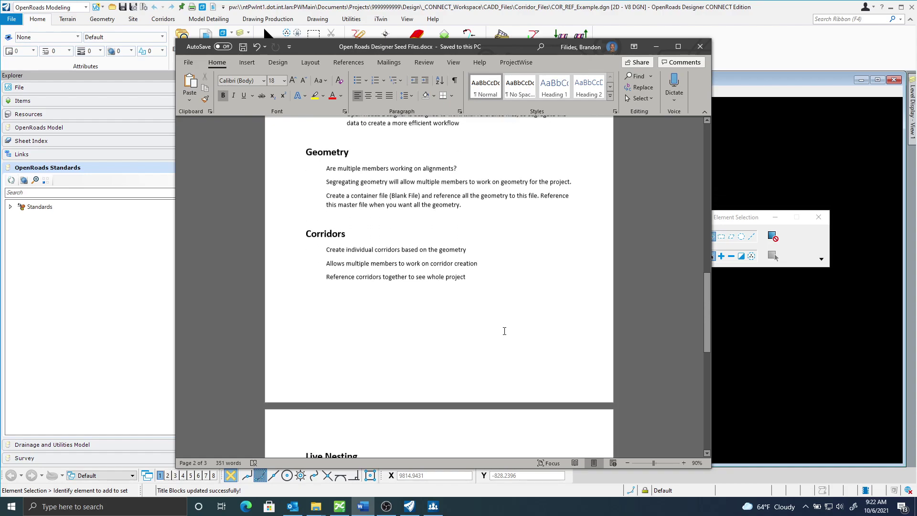
pyautogui.scroll(-2, 504, 331)
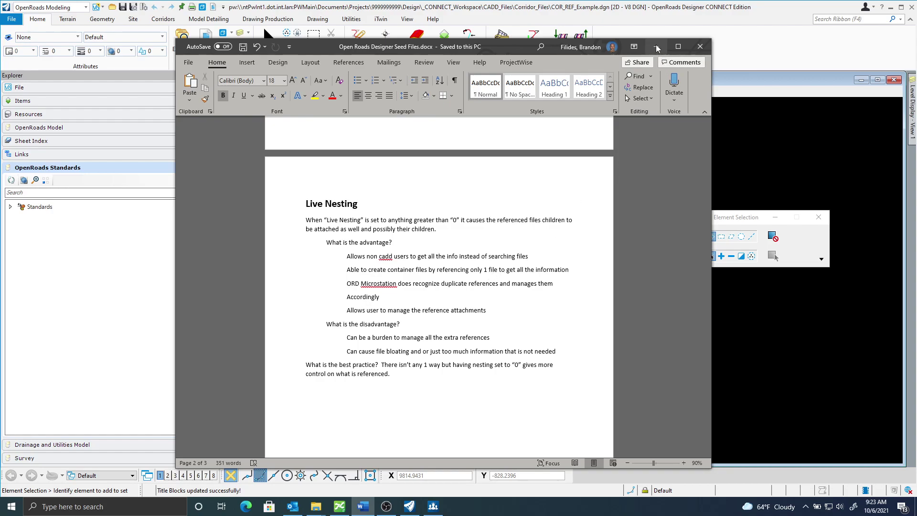
pyautogui.scroll(10, 575, 239)
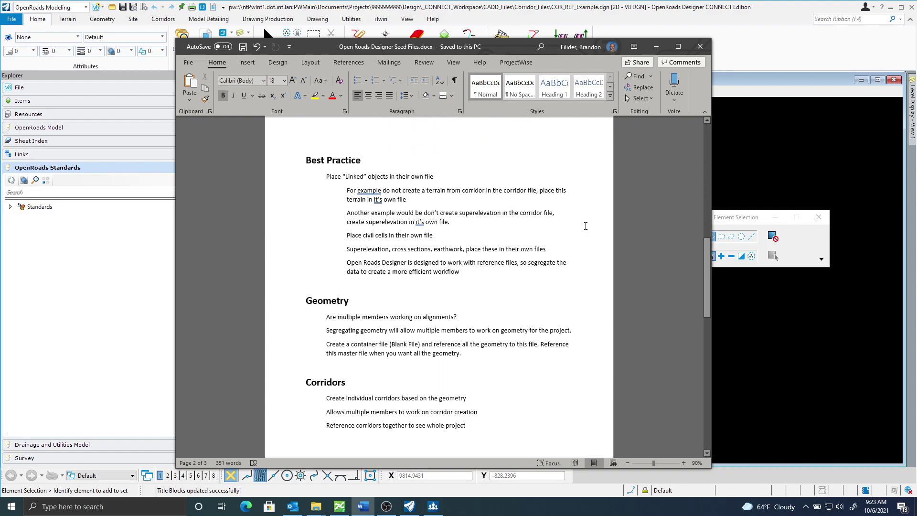
pyautogui.click(656, 46)
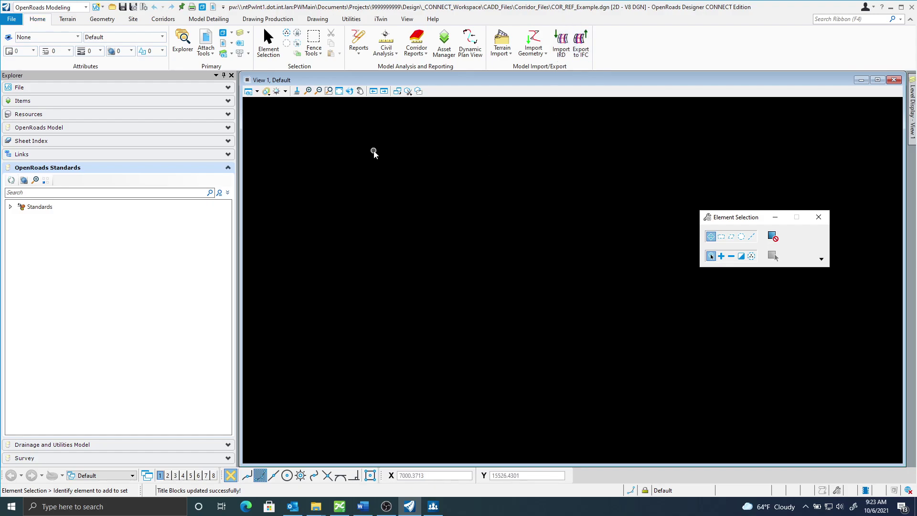
# - Start attaching a reference and browse to the Geometry folder inside CADD_Files
pyautogui.click(206, 37)
pyautogui.moveTo(370, 188); pyautogui.dragTo(417, 167)
pyautogui.click(123, 179)
pyautogui.click(133, 190)
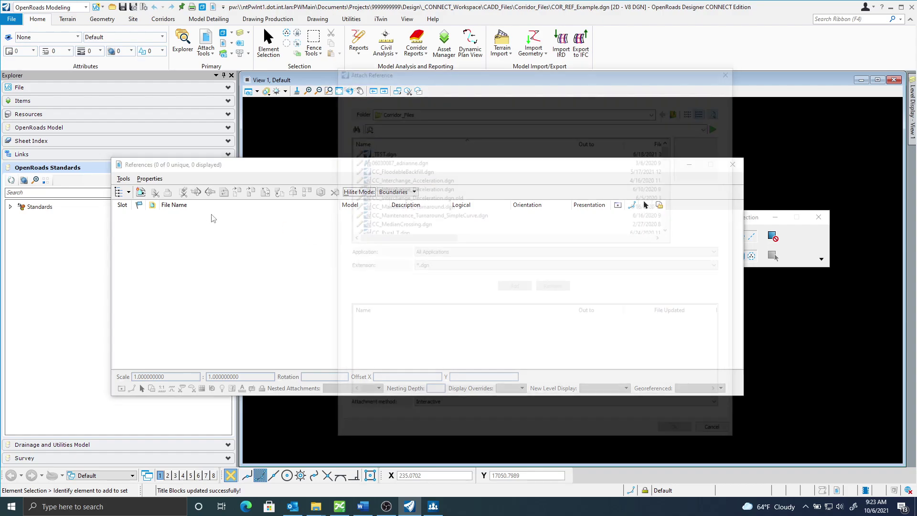
pyautogui.click(656, 110)
pyautogui.click(415, 227)
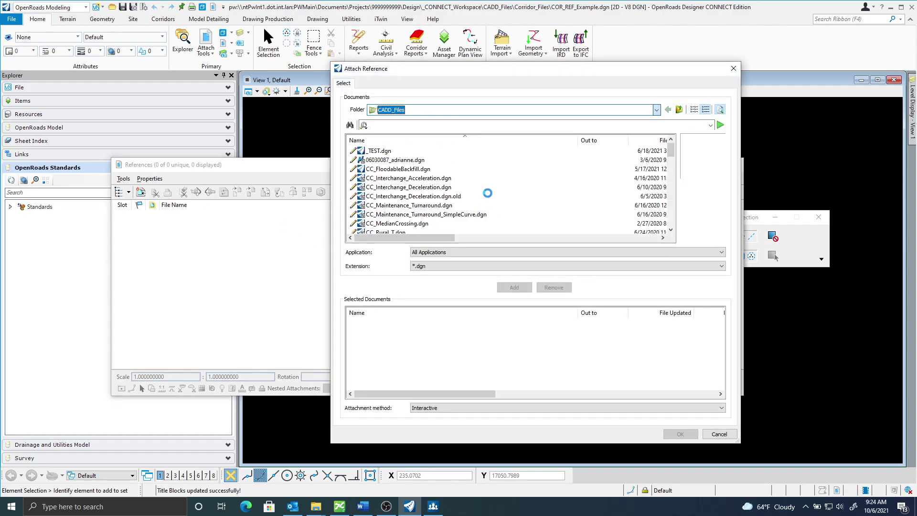
pyautogui.doubleClick(385, 206)
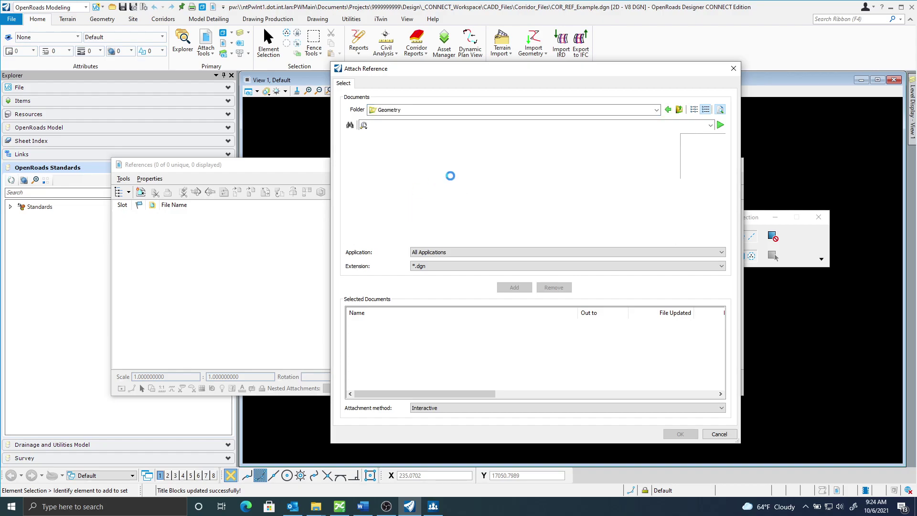
# - Attach GEO_CCRRRPPPGGG.dgn as a Coincident - World reference with No Nesting, and fit the view to all files
pyautogui.scroll(-1, 448, 180)
pyautogui.click(401, 206)
pyautogui.click(680, 434)
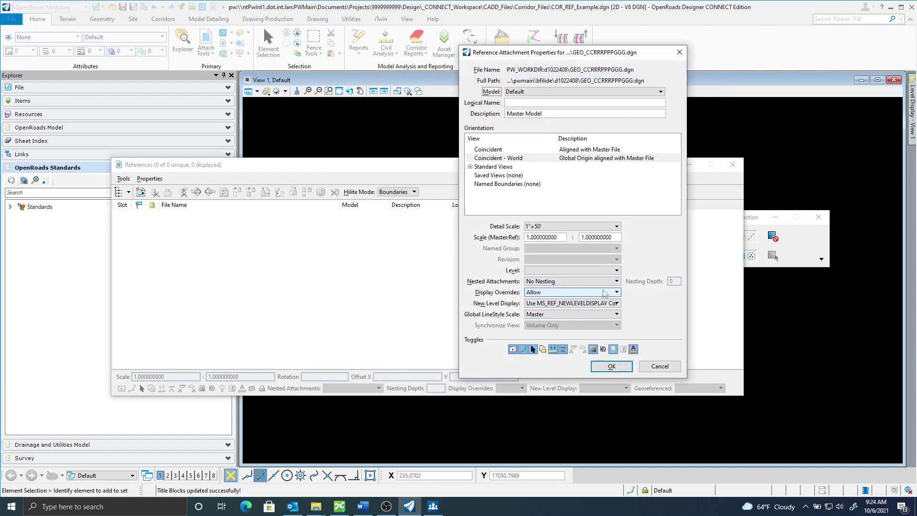
pyautogui.click(612, 366)
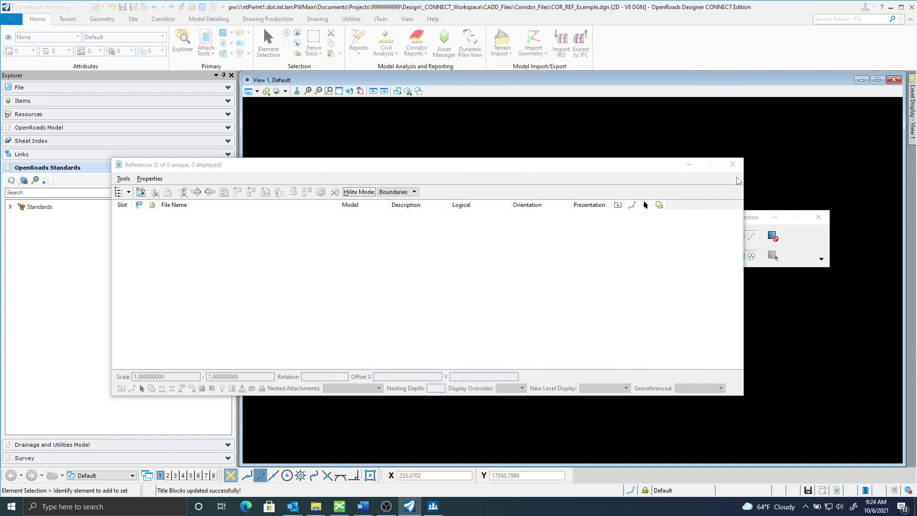
pyautogui.click(732, 165)
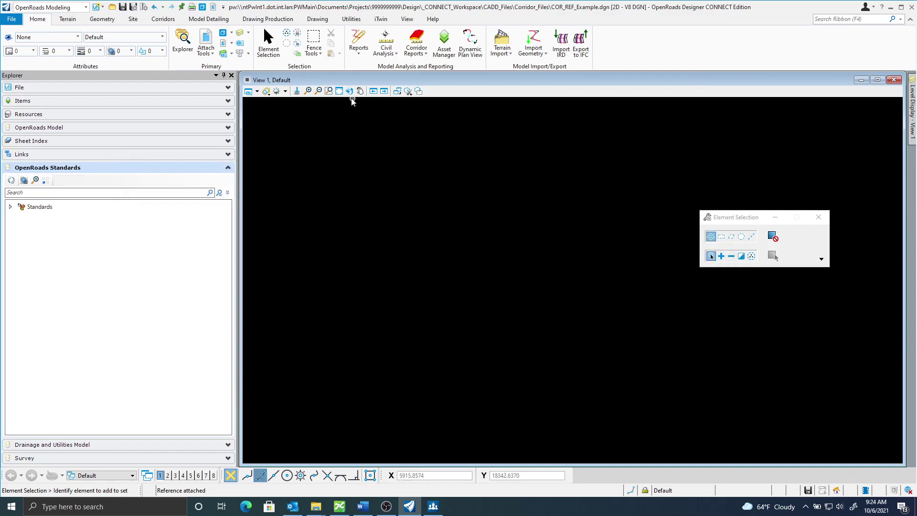
pyautogui.click(339, 90)
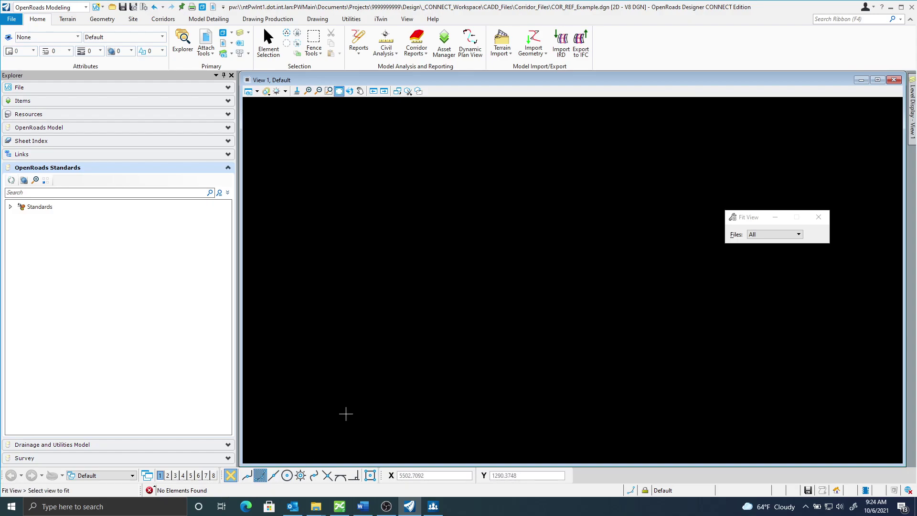
# - Set the GEO_CCRRRPPPGGG.dgn reference's nested attachments to Live Nesting with a nesting depth of 1
pyautogui.click(215, 55)
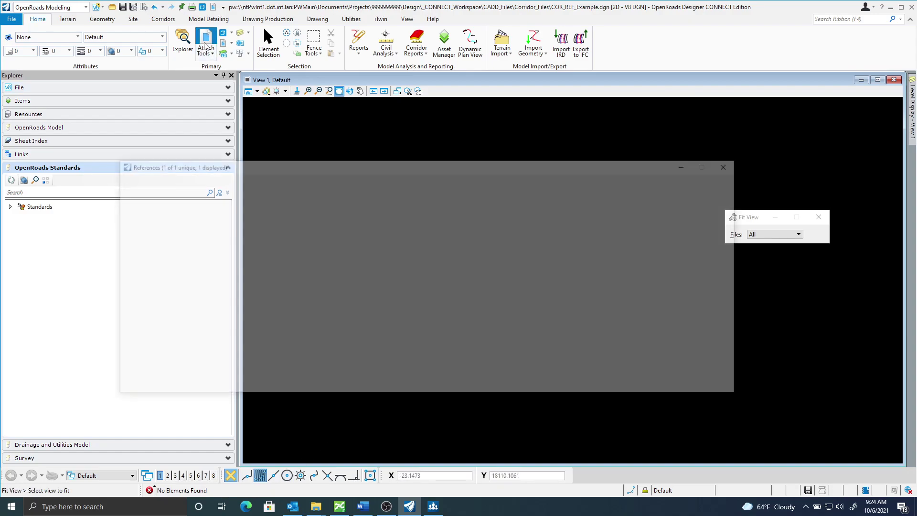
pyautogui.doubleClick(262, 216)
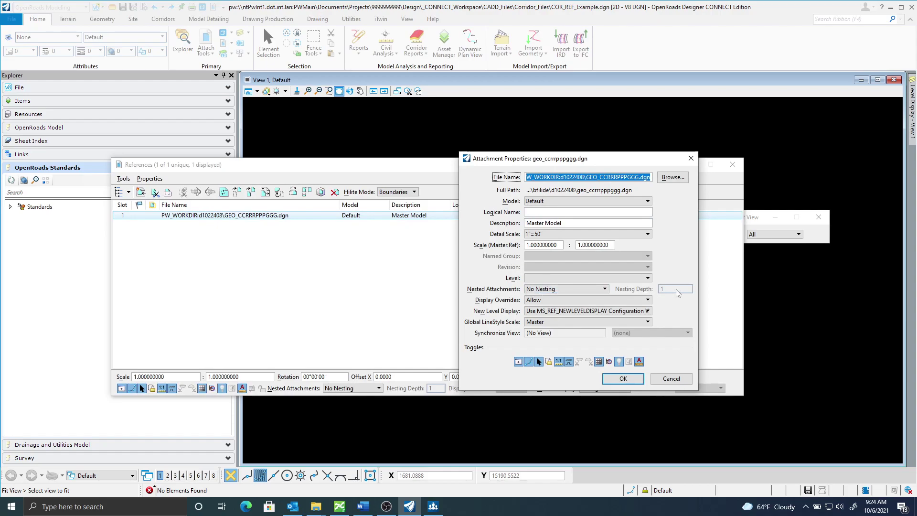
pyautogui.click(578, 289)
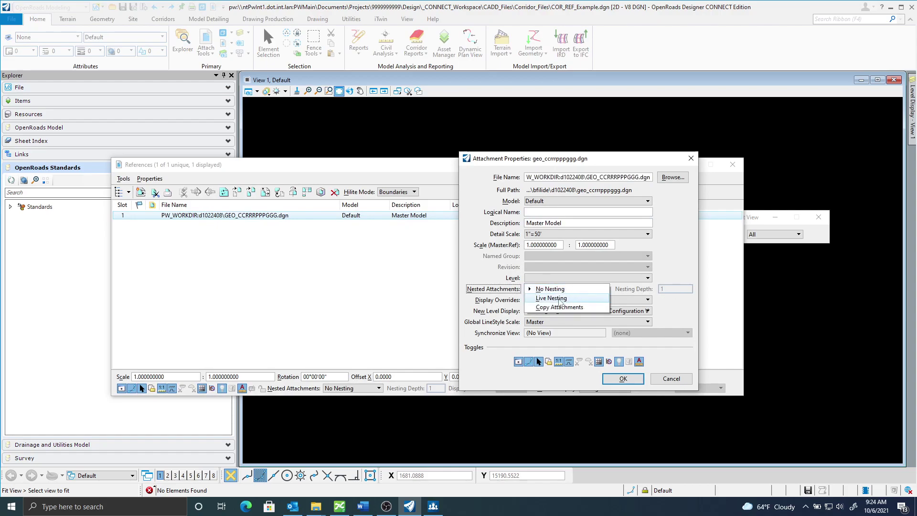
pyautogui.click(551, 299)
pyautogui.click(673, 290)
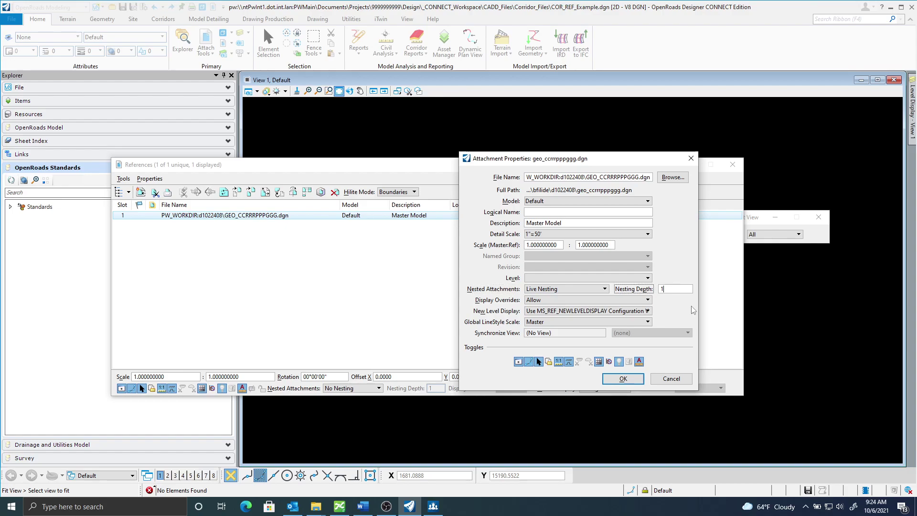
pyautogui.click(640, 377)
pyautogui.click(733, 164)
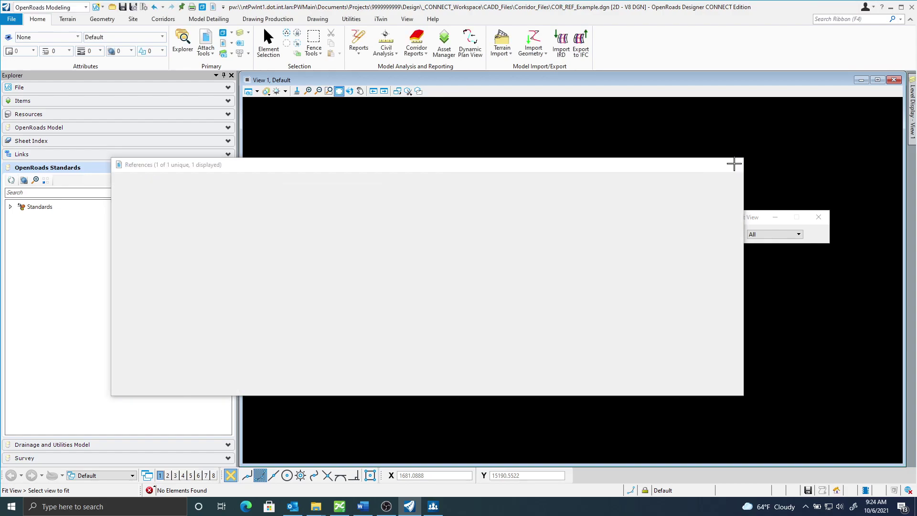
# - Fit the view to all files and examine the nested alignments near the side road and the reference list
pyautogui.click(569, 185)
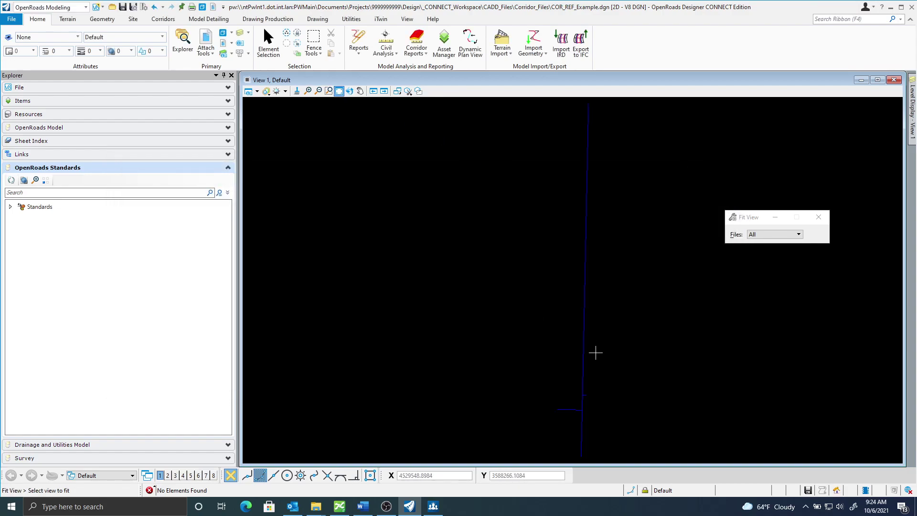
pyautogui.moveTo(598, 426); pyautogui.dragTo(554, 364, button='middle')
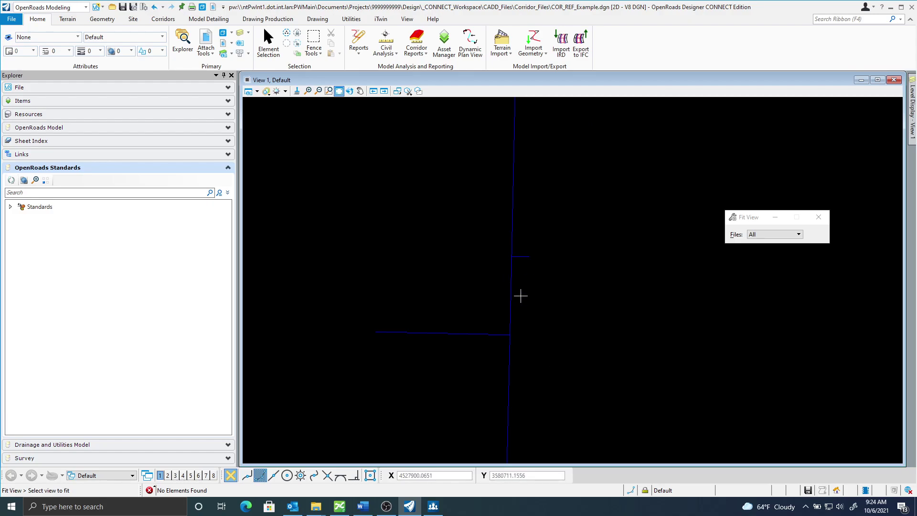
pyautogui.moveTo(469, 352); pyautogui.dragTo(483, 325, button='middle')
pyautogui.rightClick(483, 325)
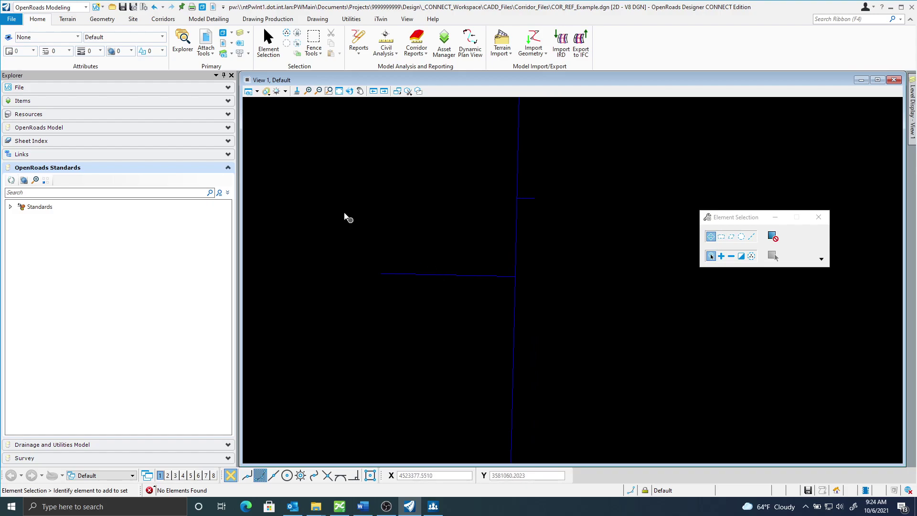
pyautogui.click(206, 42)
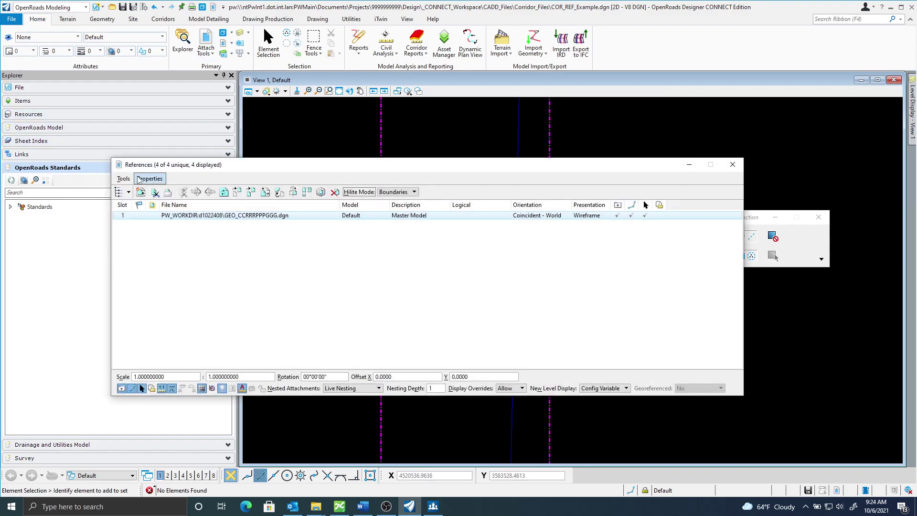
pyautogui.click(733, 164)
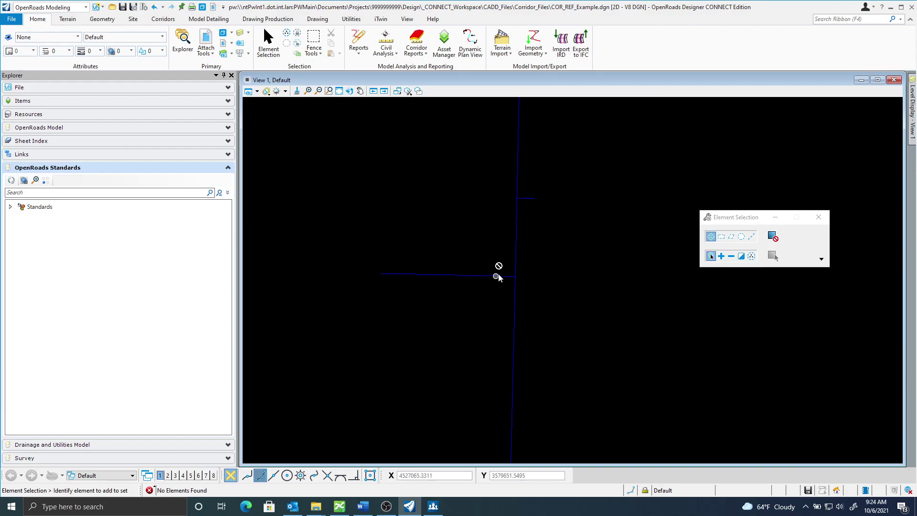
# - Detach the GEO_CCRRRPPPGGG.dgn container reference from the corridor file
pyautogui.click(206, 42)
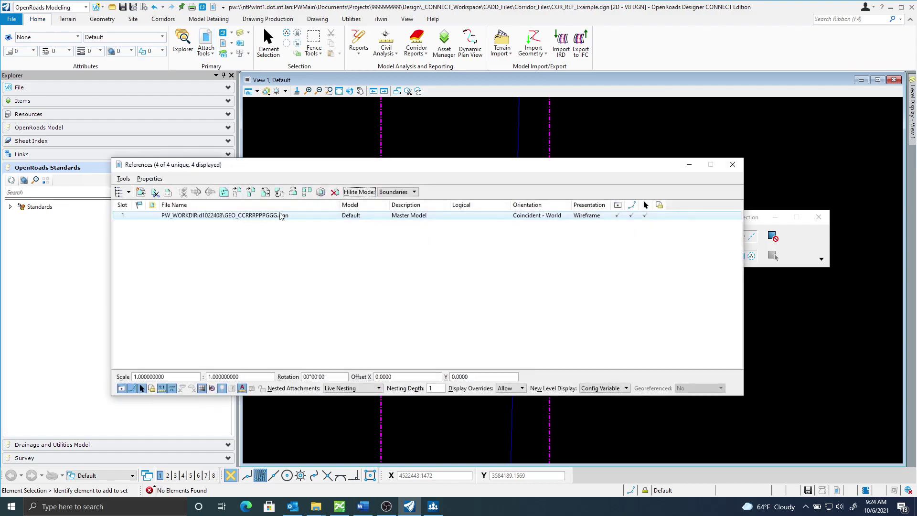
pyautogui.rightClick(270, 219)
pyautogui.click(304, 231)
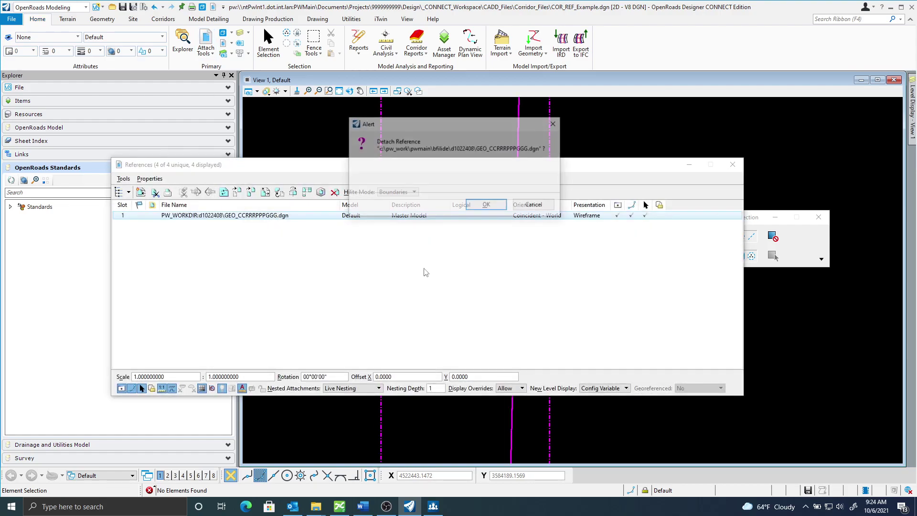
pyautogui.click(487, 205)
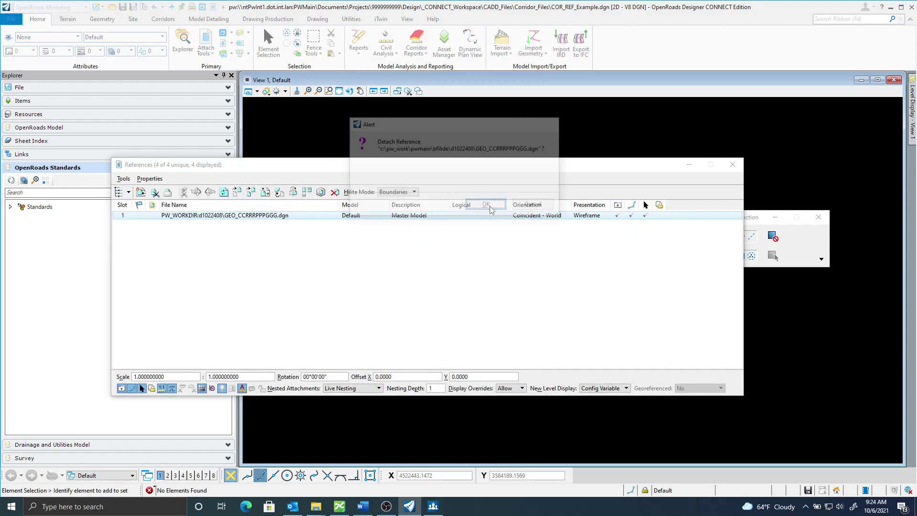
# - Attach GEO_SR_CCRRRPPPGGG.dgn from the Geometry folder in CADD_Files as a Coincident - World reference with No Nesting
pyautogui.click(123, 178)
pyautogui.click(130, 190)
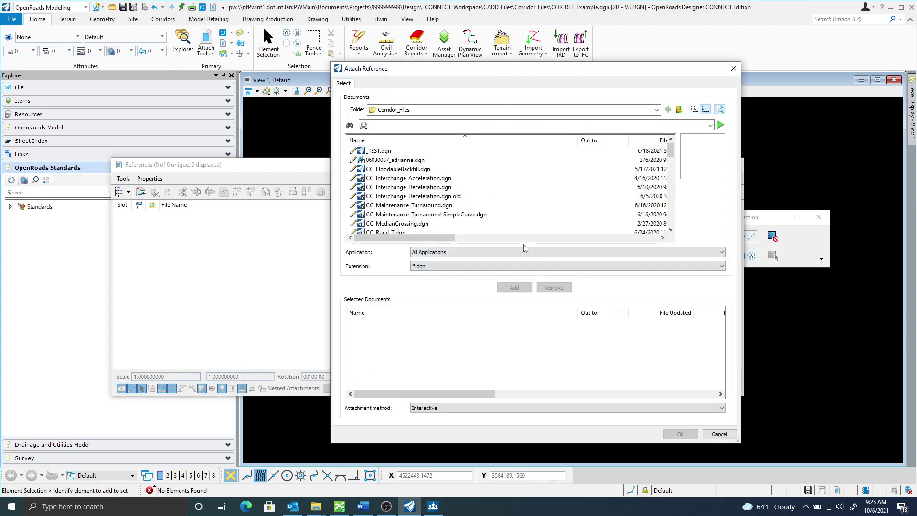
pyautogui.click(656, 110)
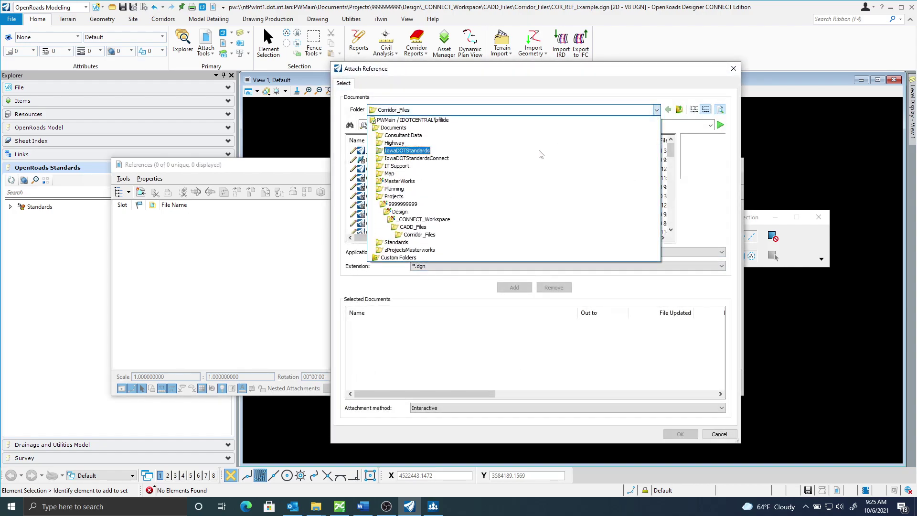
pyautogui.click(420, 227)
pyautogui.doubleClick(381, 206)
pyautogui.scroll(-2, 492, 184)
pyautogui.click(415, 206)
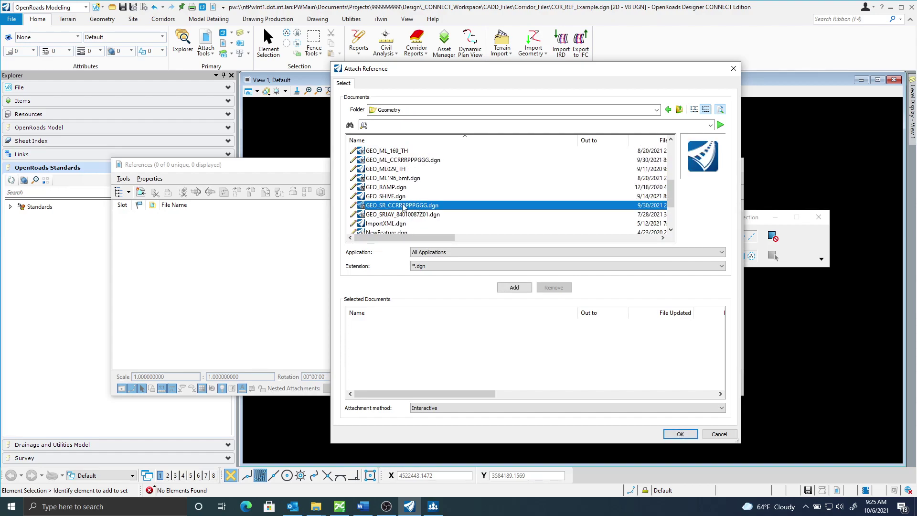
pyautogui.click(680, 434)
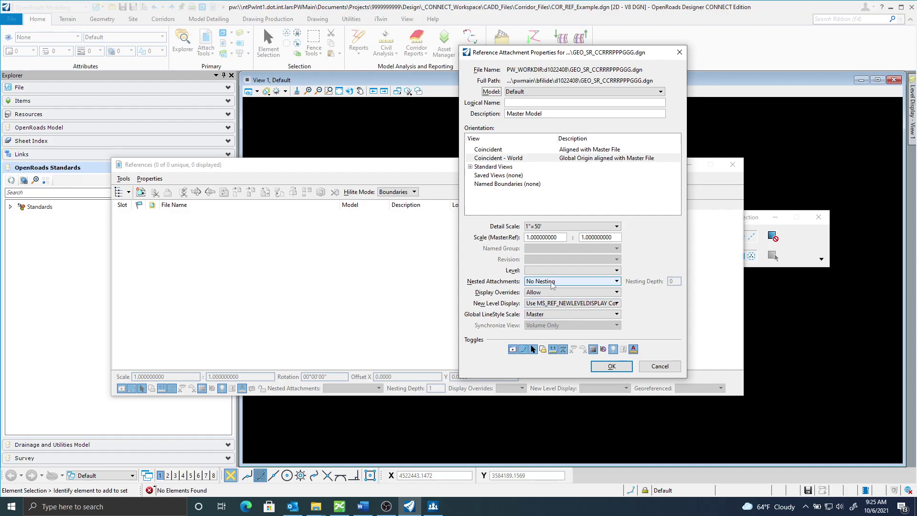
pyautogui.click(627, 365)
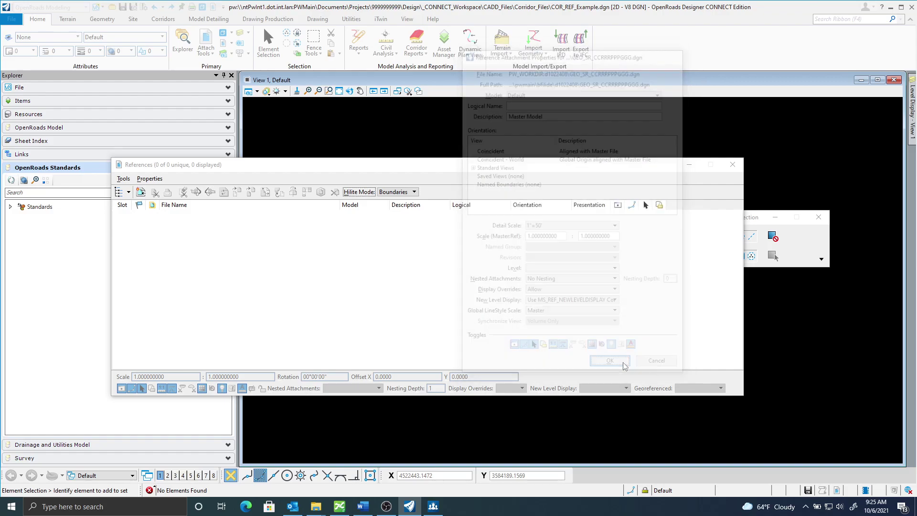
pyautogui.click(733, 165)
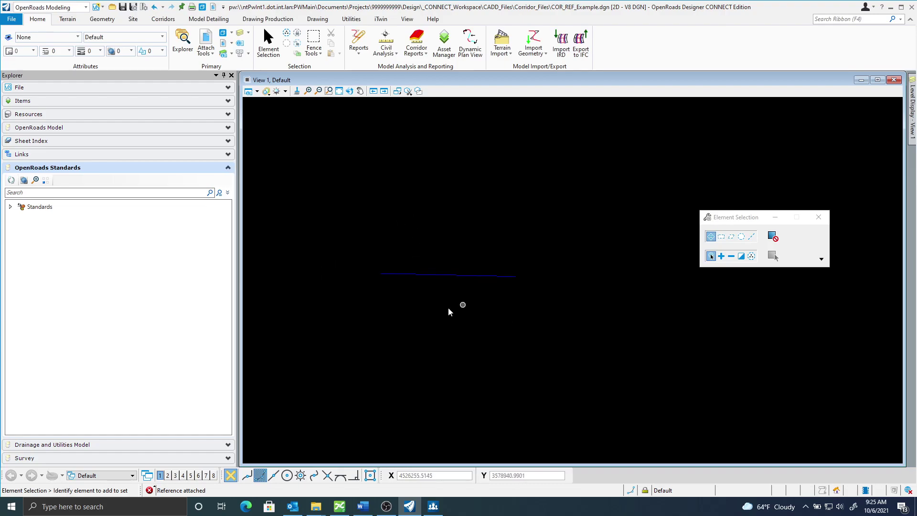
# - Attach ExistingTerrain_bmf.dgn from the Terrains folder in CADD_Files as a Coincident - World reference with No Nesting
pyautogui.click(206, 38)
pyautogui.click(123, 179)
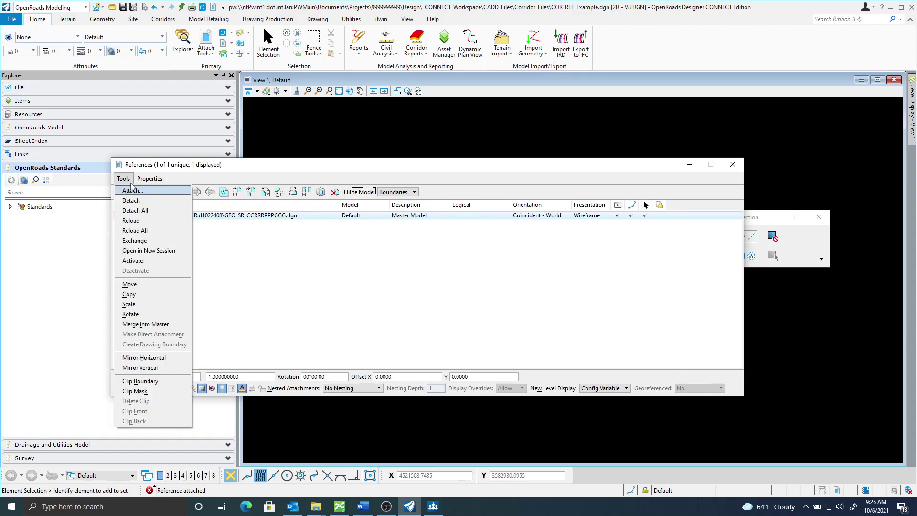
pyautogui.click(322, 201)
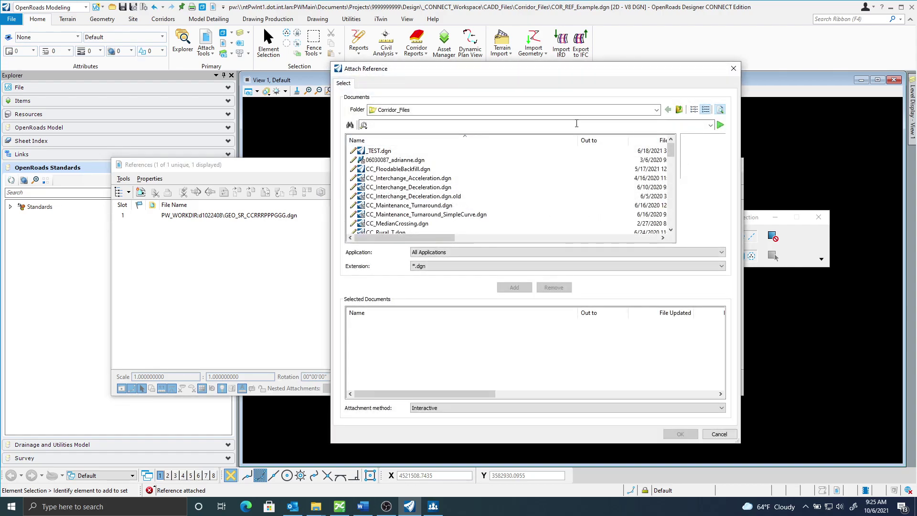
pyautogui.click(657, 110)
pyautogui.click(409, 226)
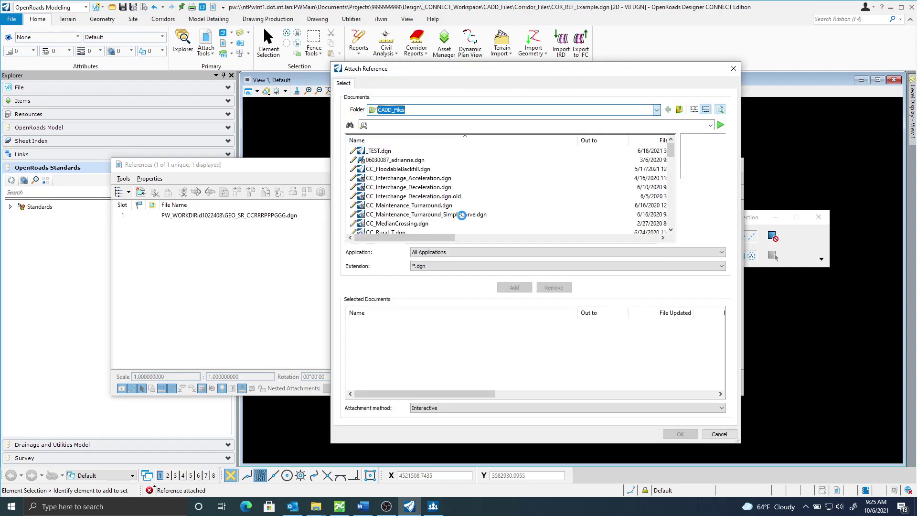
pyautogui.scroll(-1, 403, 227)
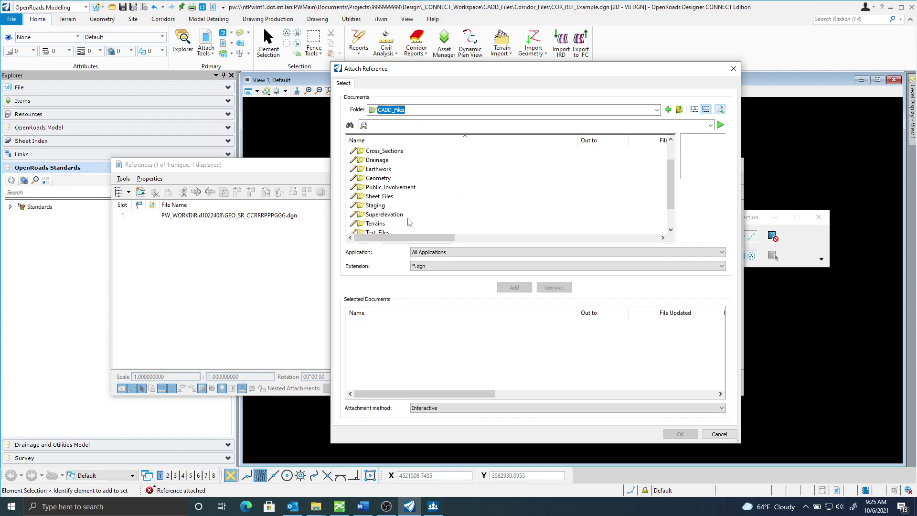
pyautogui.doubleClick(381, 224)
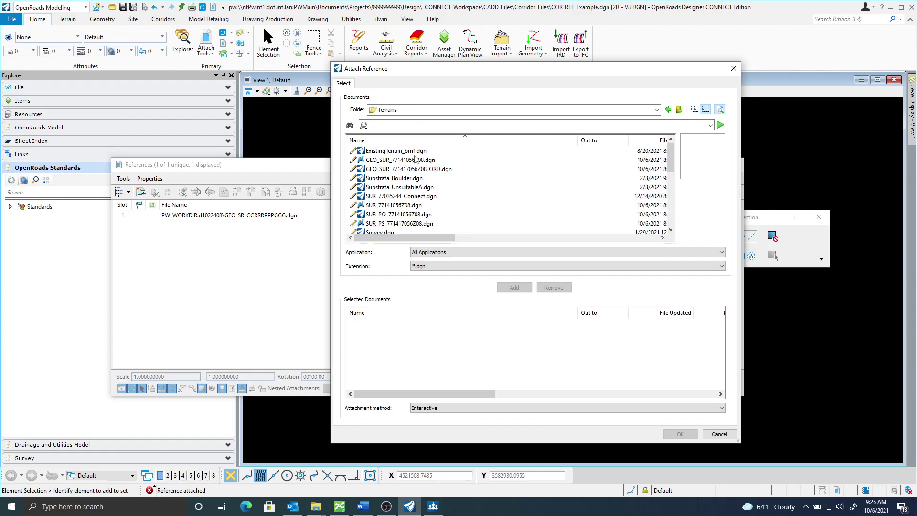
pyautogui.click(396, 151)
pyautogui.click(680, 434)
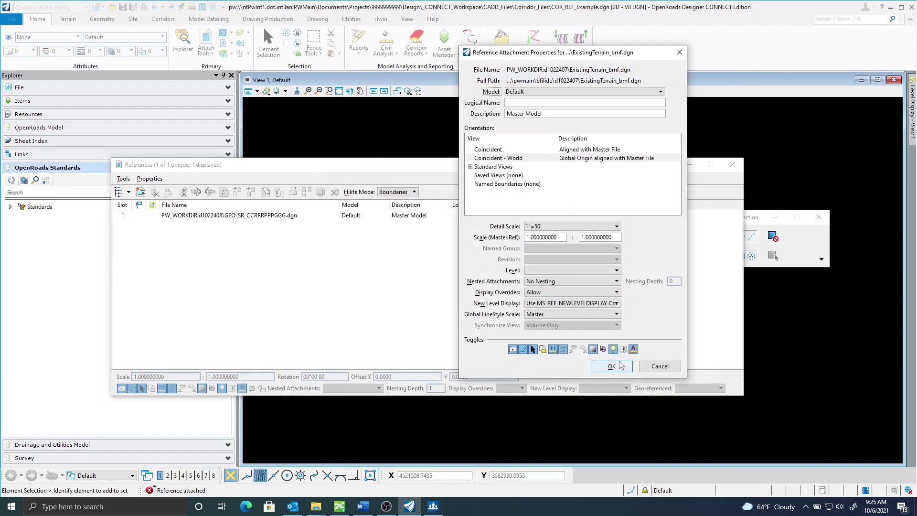
pyautogui.click(621, 367)
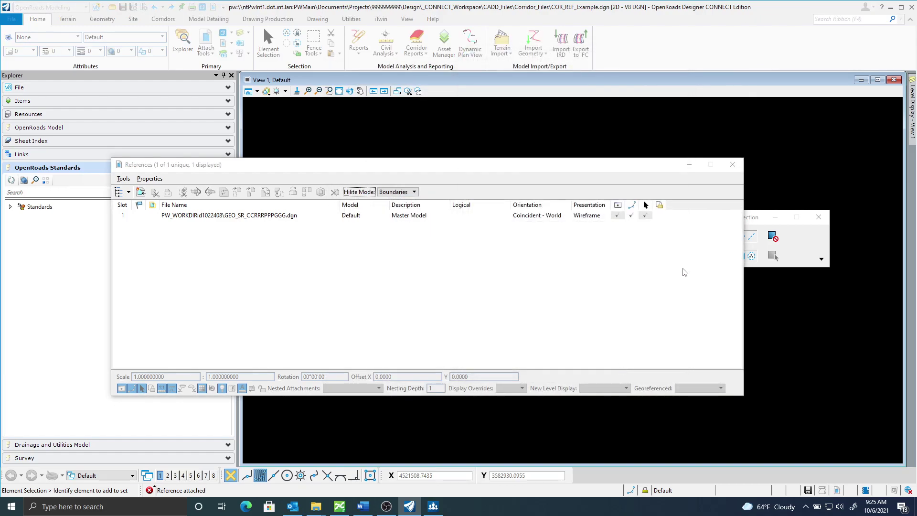
pyautogui.click(735, 164)
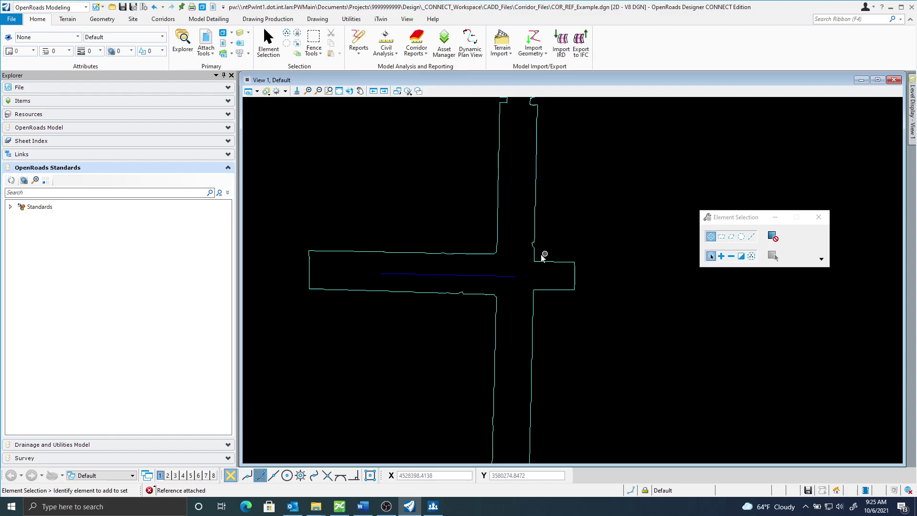
# - Set the referenced existing terrain as the active terrain model and check the file's list of models
pyautogui.click(498, 231)
pyautogui.click(591, 313)
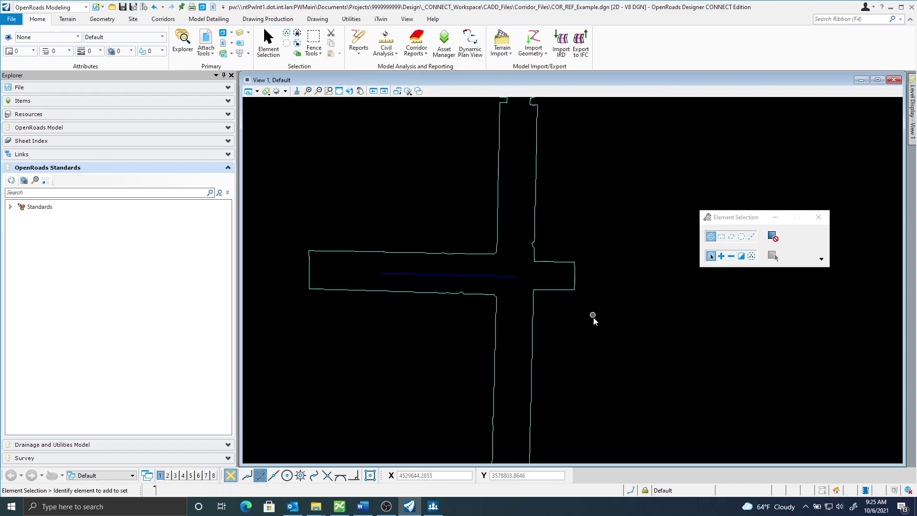
pyautogui.click(249, 91)
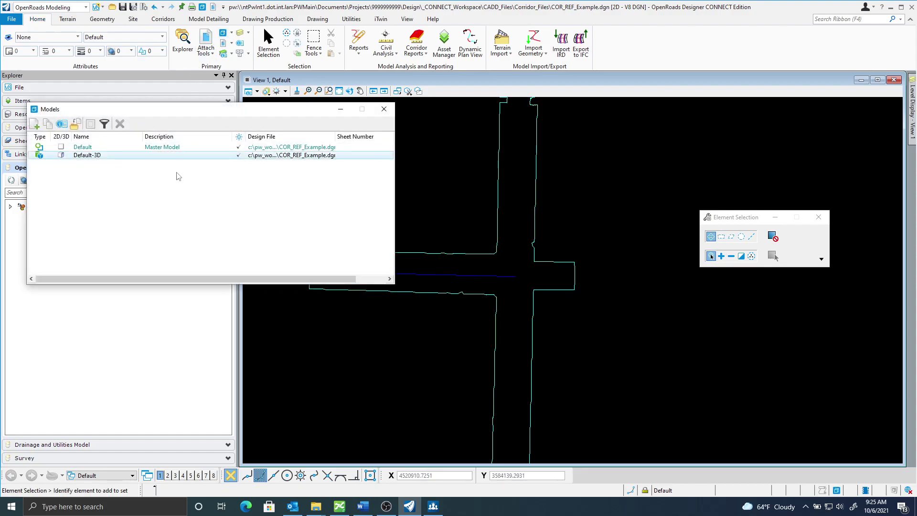
pyautogui.click(384, 109)
pyautogui.scroll(2, 528, 276)
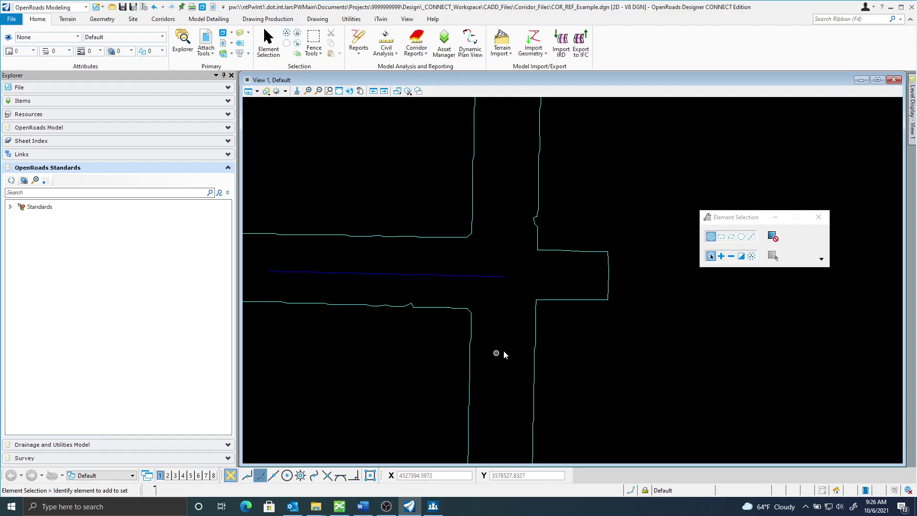
pyautogui.scroll(-2, 405, 343)
pyautogui.moveTo(406, 344)
pyautogui.mouseDown(button='middle')
pyautogui.moveTo(417, 311)
pyautogui.moveTo(432, 314)
pyautogui.mouseUp(button='middle')
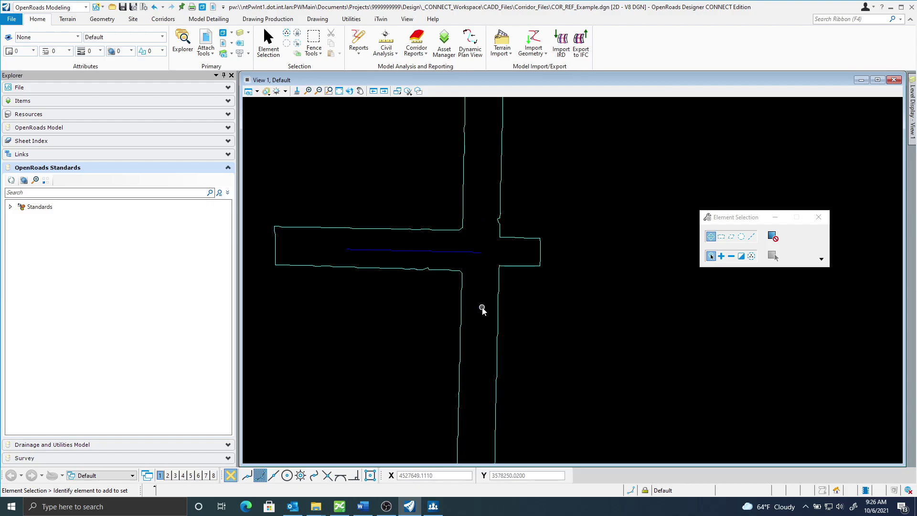
# - Attach COR_MLA_CCRRRPPPGGG.dgn from the Corridor_Files folder as a Coincident - World reference with No Nesting
pyautogui.moveTo(497, 297)
pyautogui.click(206, 42)
pyautogui.click(123, 178)
pyautogui.click(262, 212)
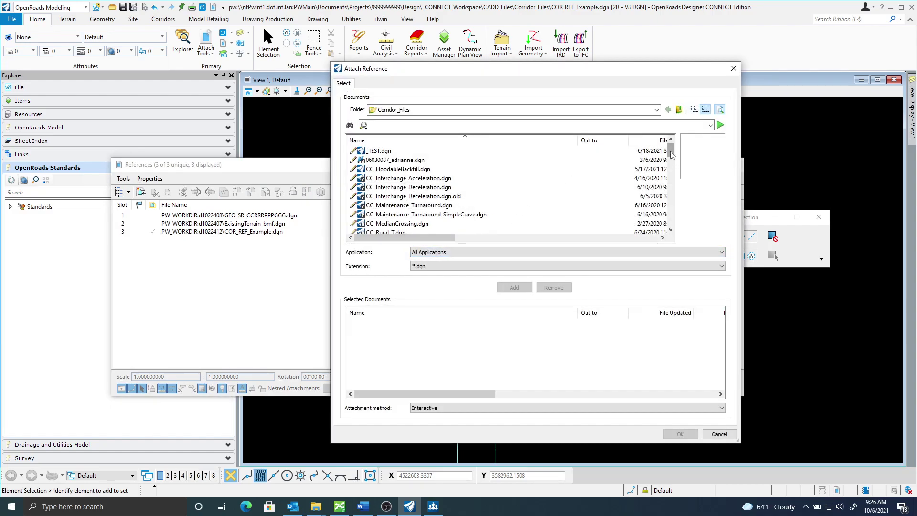
pyautogui.moveTo(670, 152); pyautogui.dragTo(671, 174)
pyautogui.scroll(-2, 520, 203)
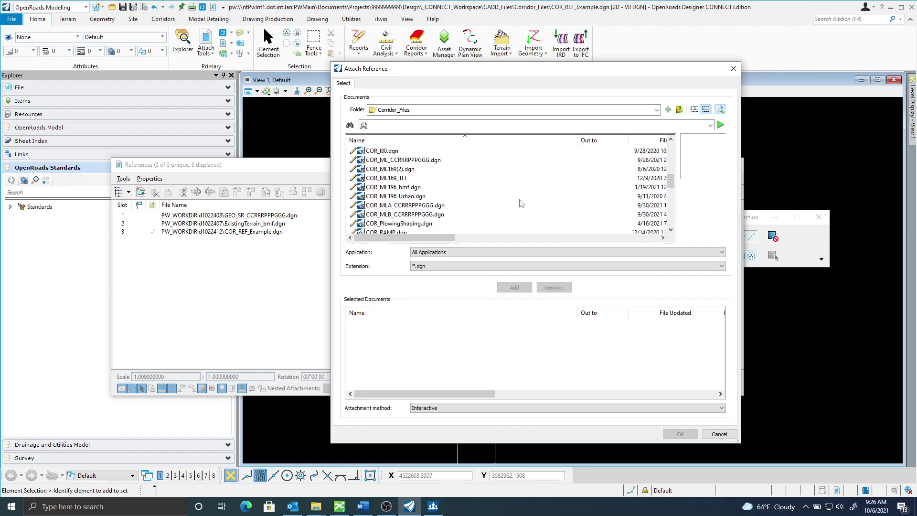
pyautogui.click(421, 197)
pyautogui.click(419, 206)
pyautogui.click(680, 434)
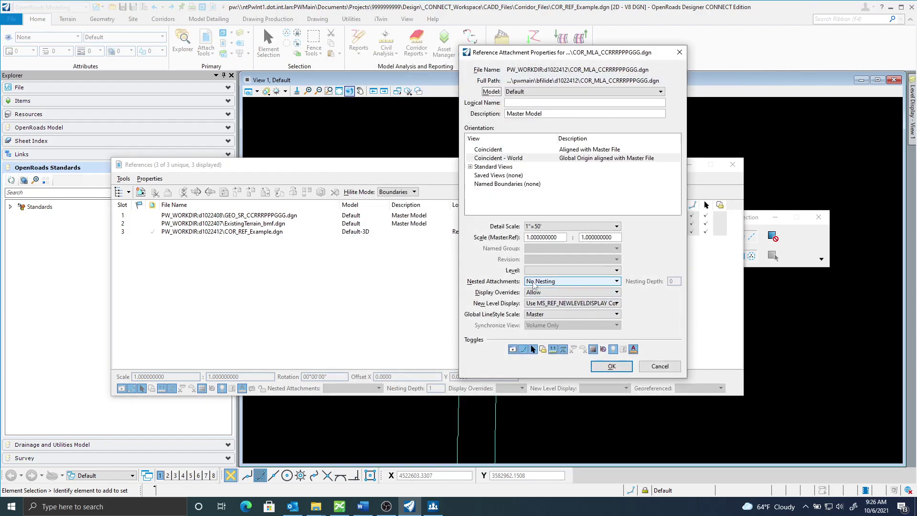
pyautogui.click(618, 367)
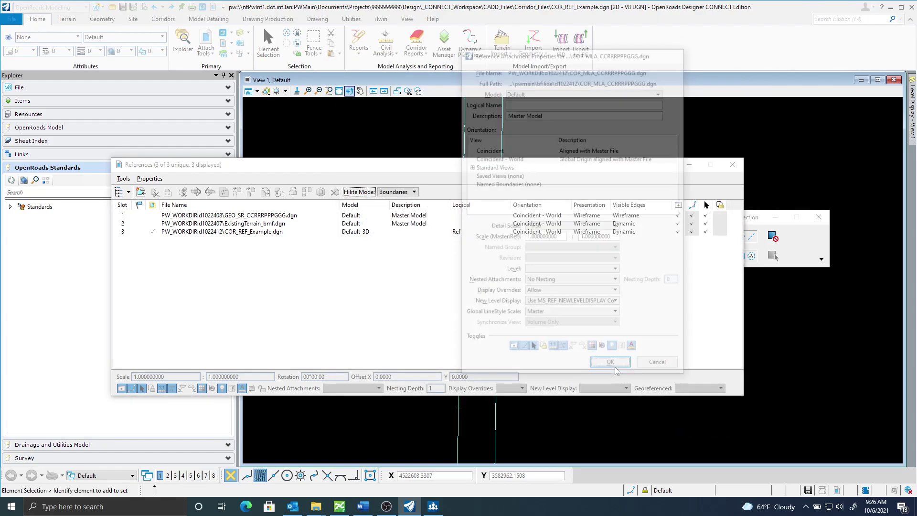
# - Set the nested attachments of the COR_MLA_CCRRRPPPGGG.dgn reference to Live Nesting
pyautogui.click(733, 164)
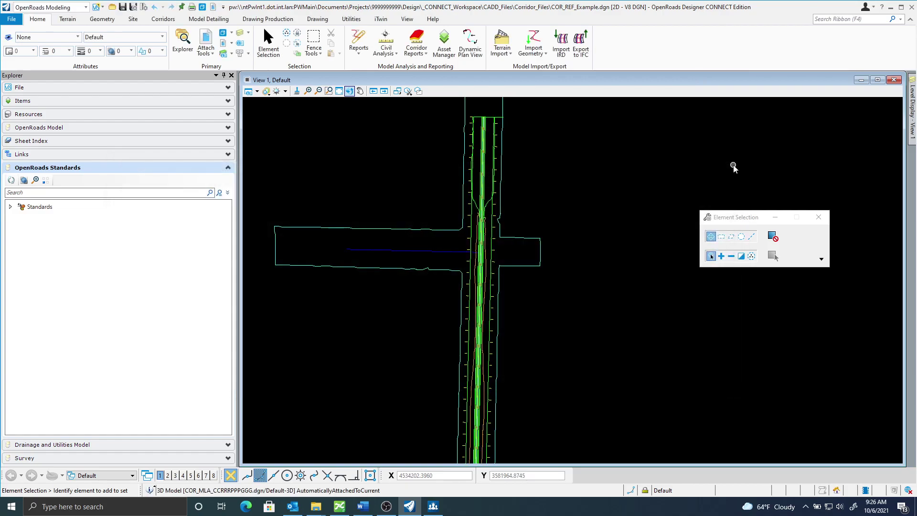
pyautogui.scroll(2, 478, 235)
pyautogui.moveTo(378, 344); pyautogui.dragTo(432, 311, button='middle')
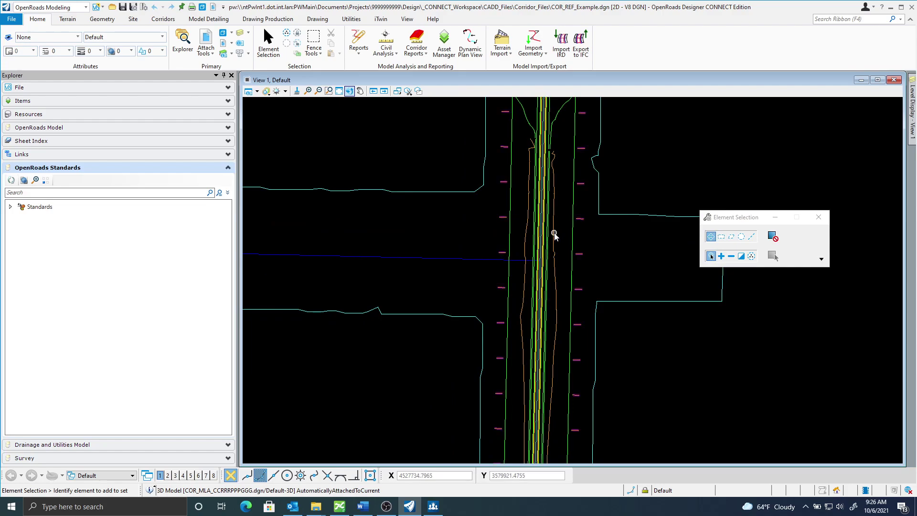
pyautogui.click(206, 39)
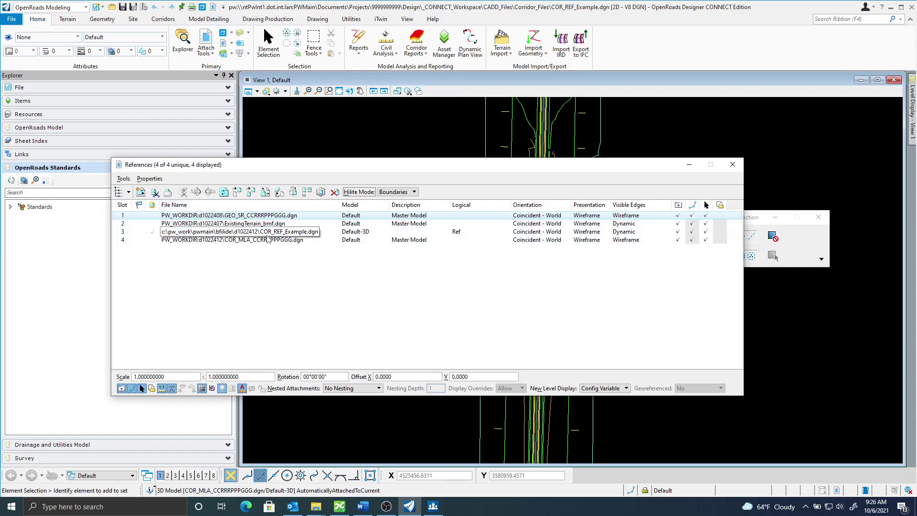
pyautogui.click(292, 240)
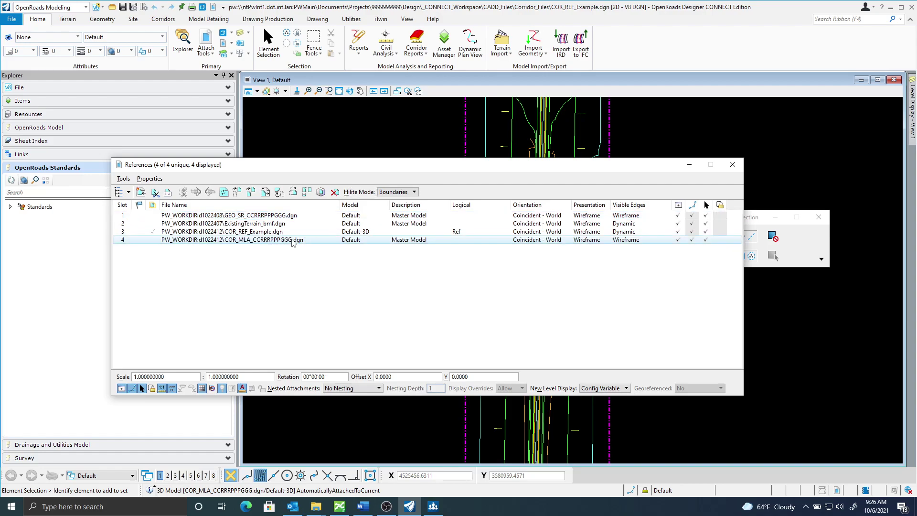
pyautogui.doubleClick(302, 241)
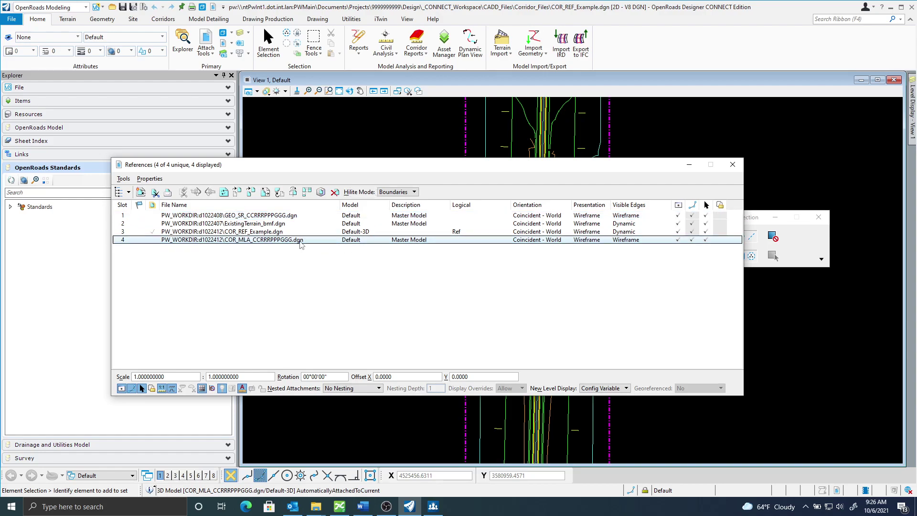
pyautogui.click(597, 289)
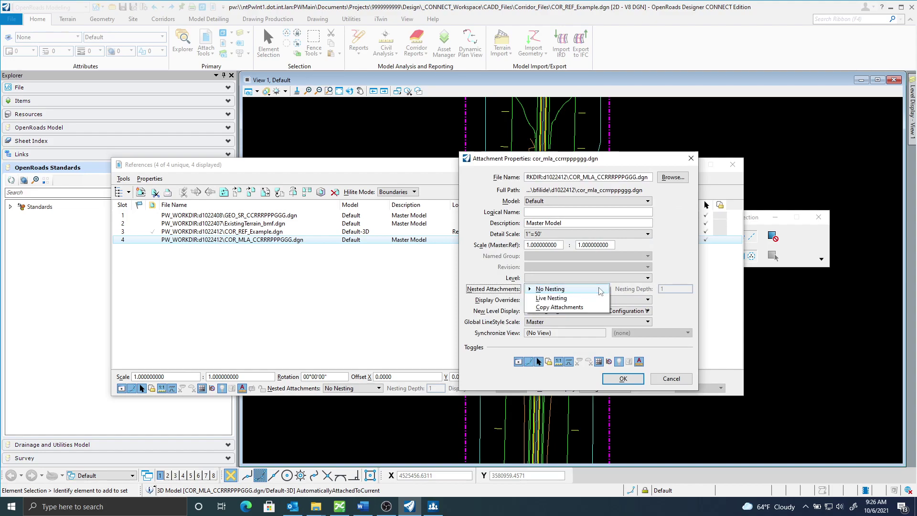
pyautogui.click(554, 301)
pyautogui.click(623, 379)
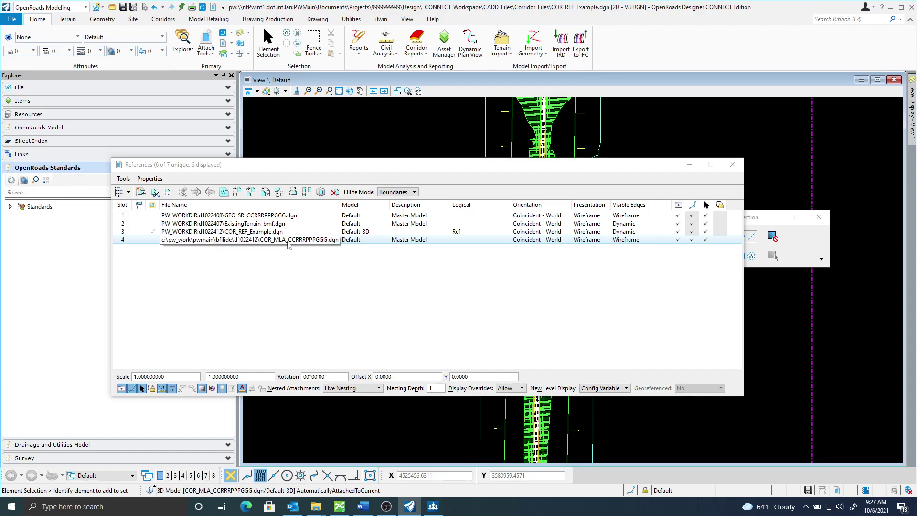
pyautogui.click(733, 165)
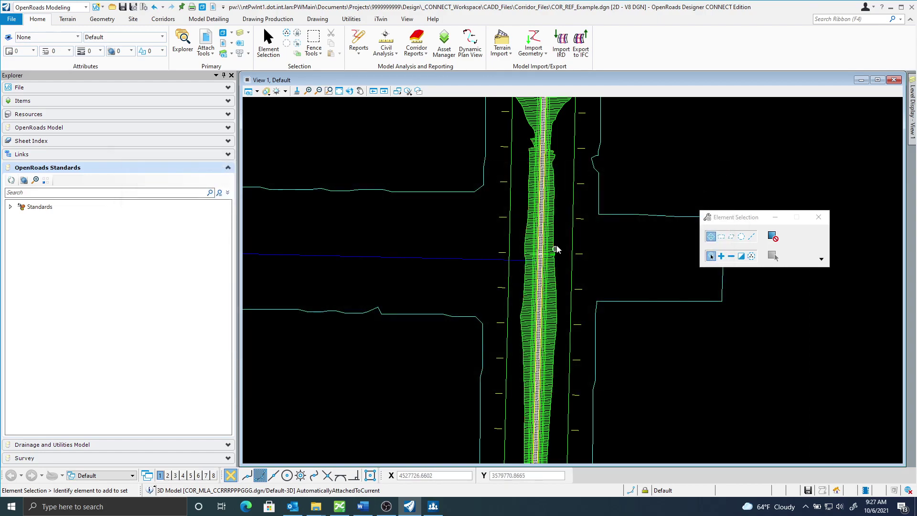
# - Turn off all levels of the Default-3D model nested under the COR_MLA_CCRRRPPPGGG.dgn reference
pyautogui.click(912, 114)
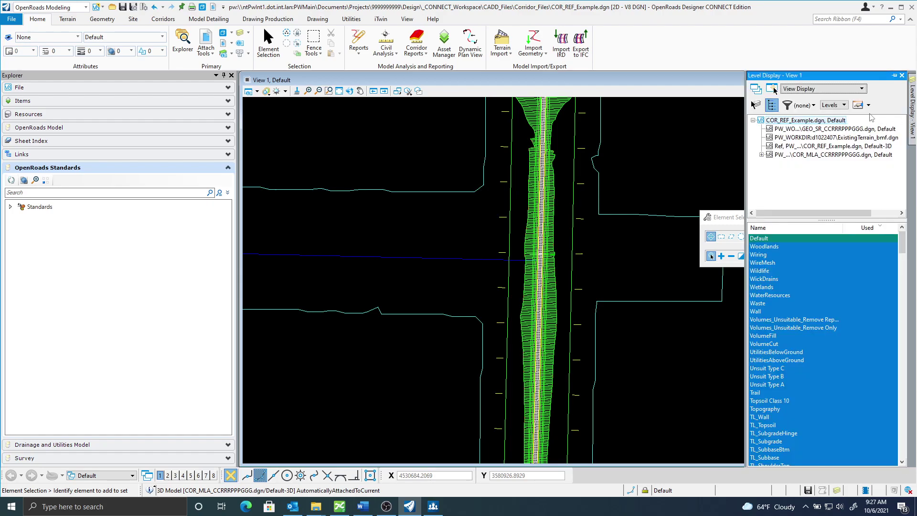
pyautogui.click(762, 155)
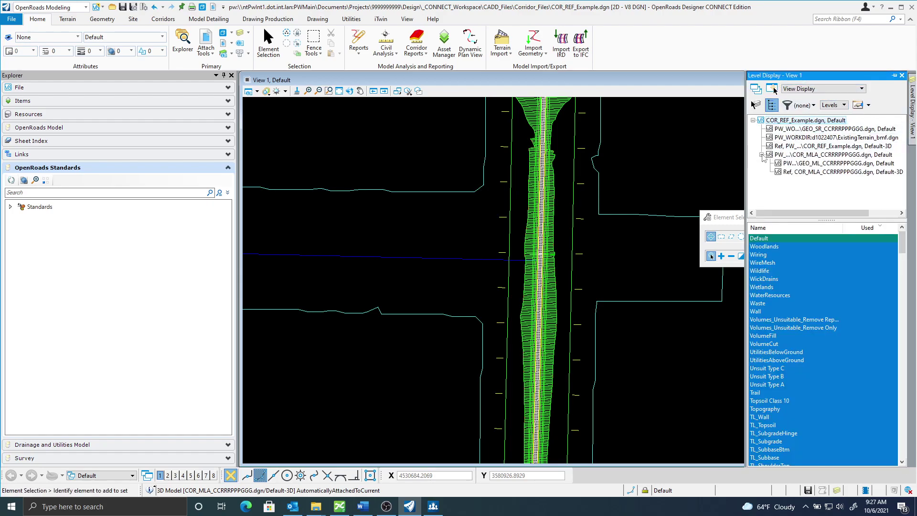
pyautogui.click(835, 172)
pyautogui.rightClick(827, 263)
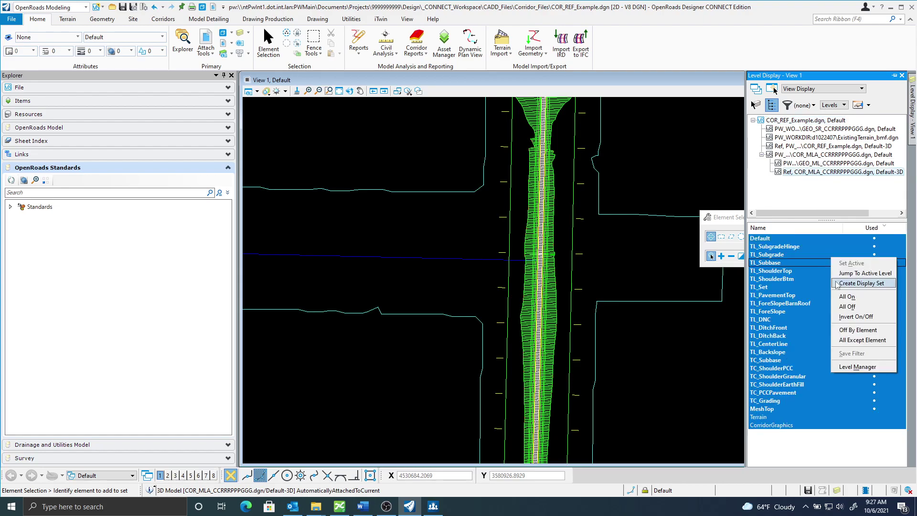
pyautogui.click(849, 307)
# - Turn off all levels of the COR_MLA_CCRRRPPPGGG.dgn reference's Default model
pyautogui.click(832, 155)
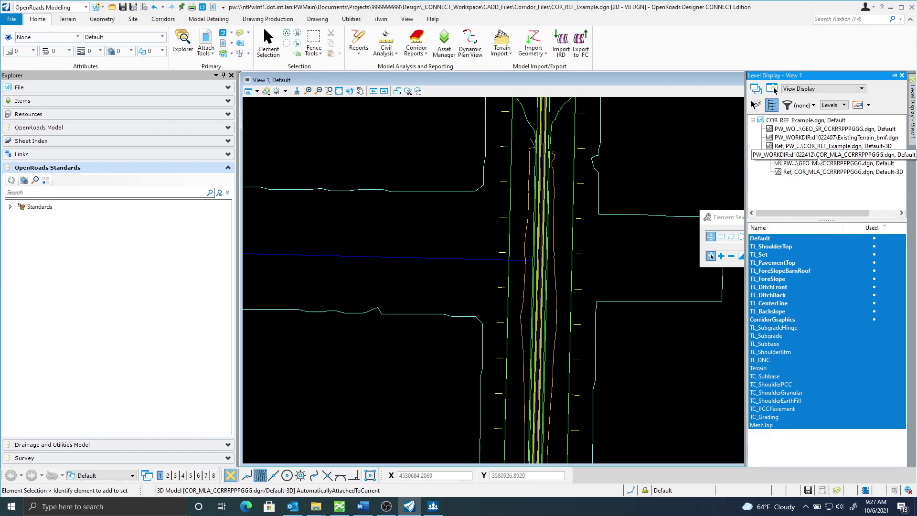
pyautogui.rightClick(833, 275)
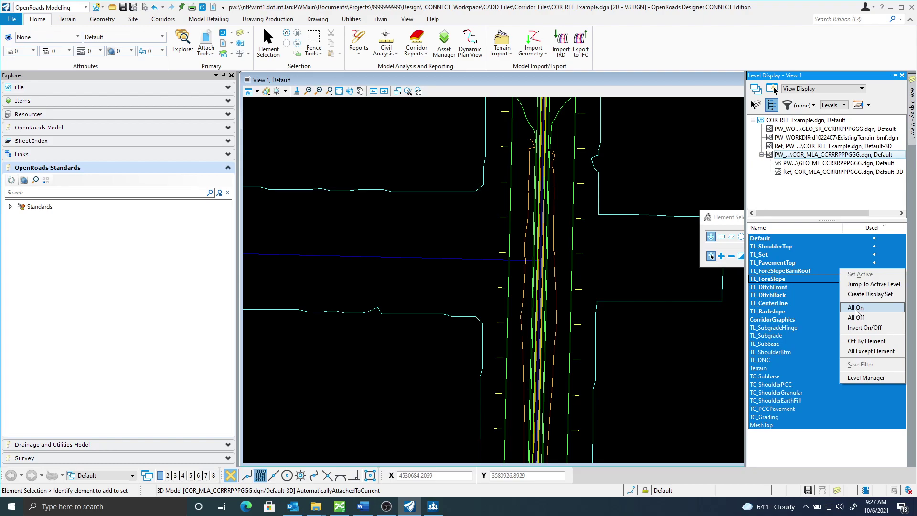
pyautogui.click(850, 307)
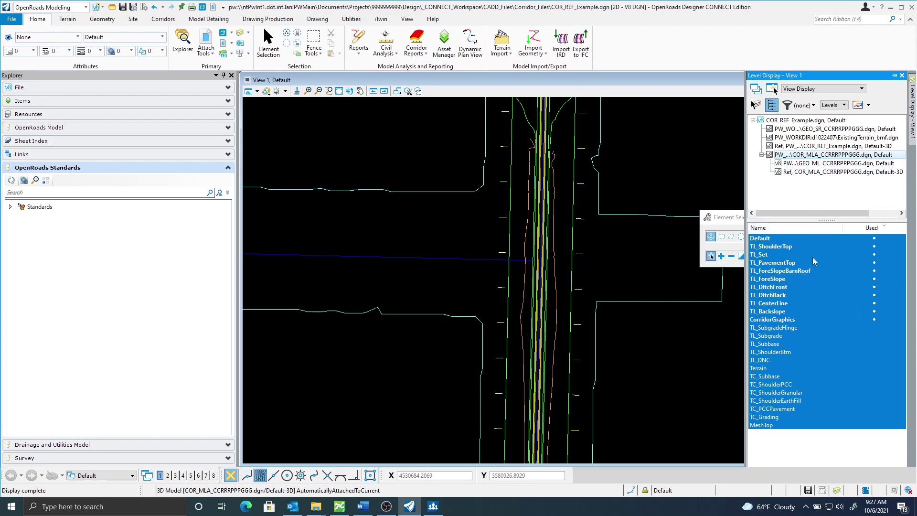
pyautogui.rightClick(821, 254)
pyautogui.click(840, 297)
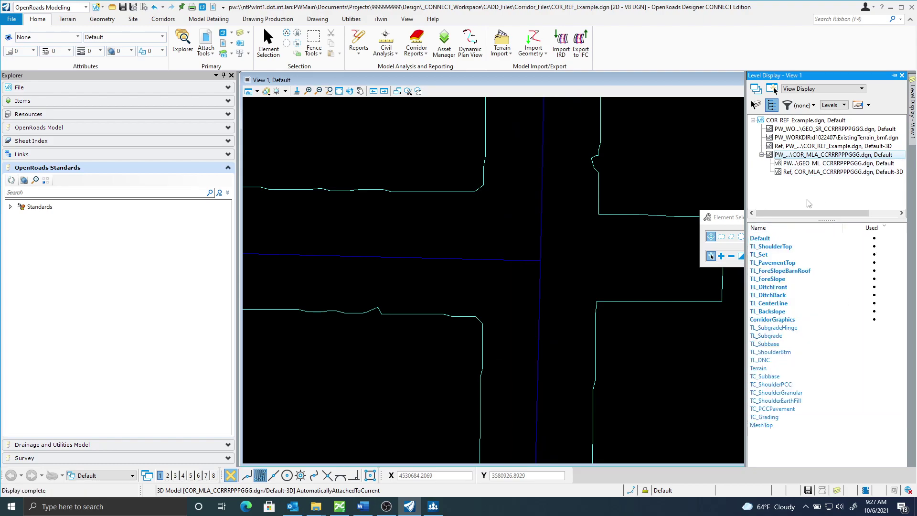
# - Identify which reference supplies the mainline alignment through the intersection and review the nested files in the level display tree
pyautogui.moveTo(540, 298)
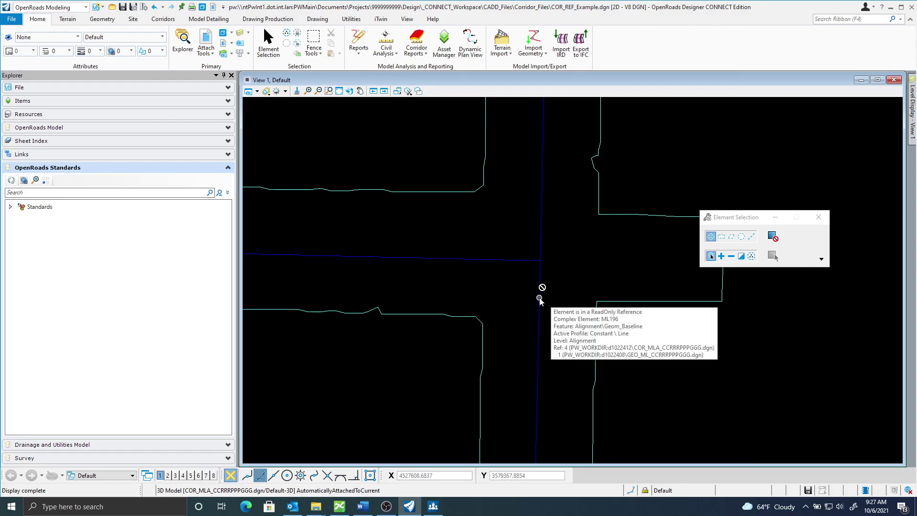
pyautogui.scroll(-10, 558, 260)
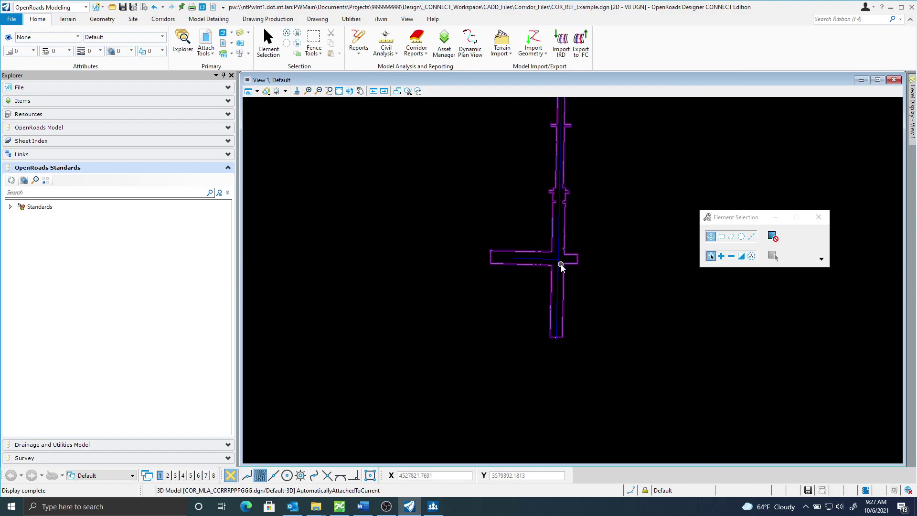
pyautogui.scroll(2, 557, 224)
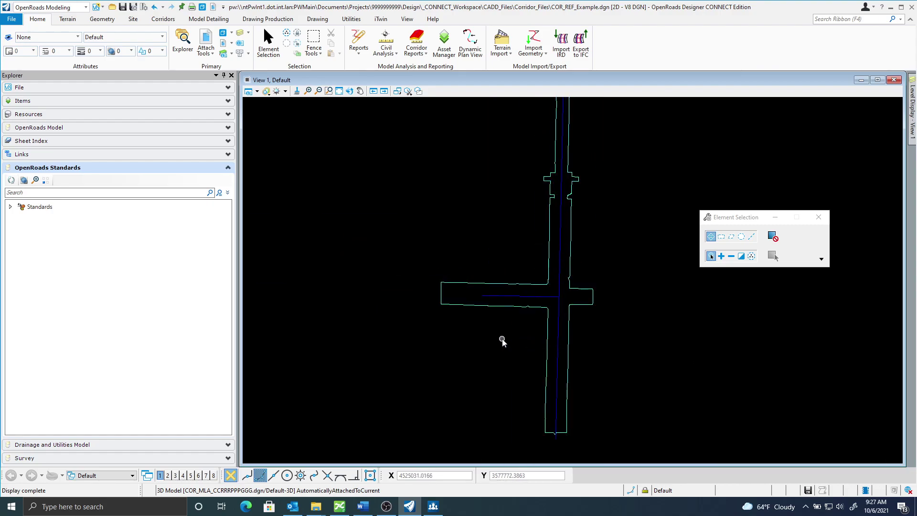
pyautogui.scroll(2, 568, 321)
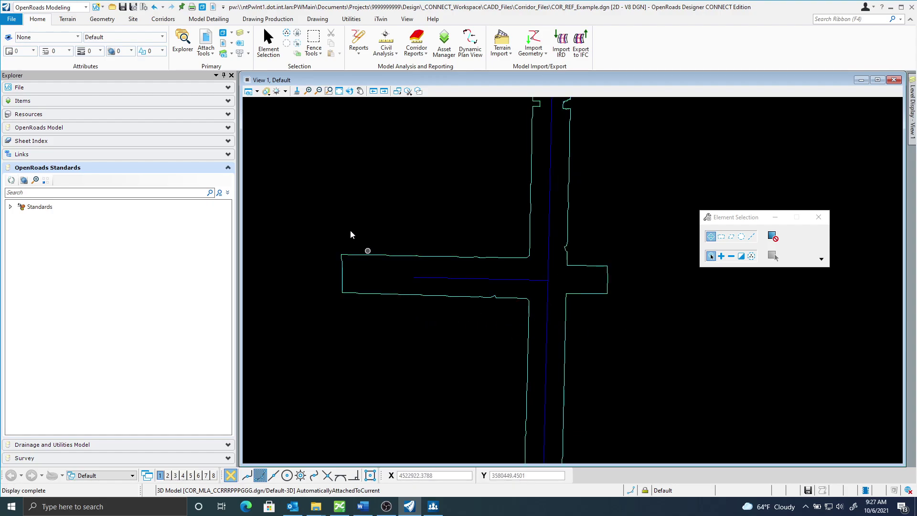
pyautogui.moveTo(912, 110)
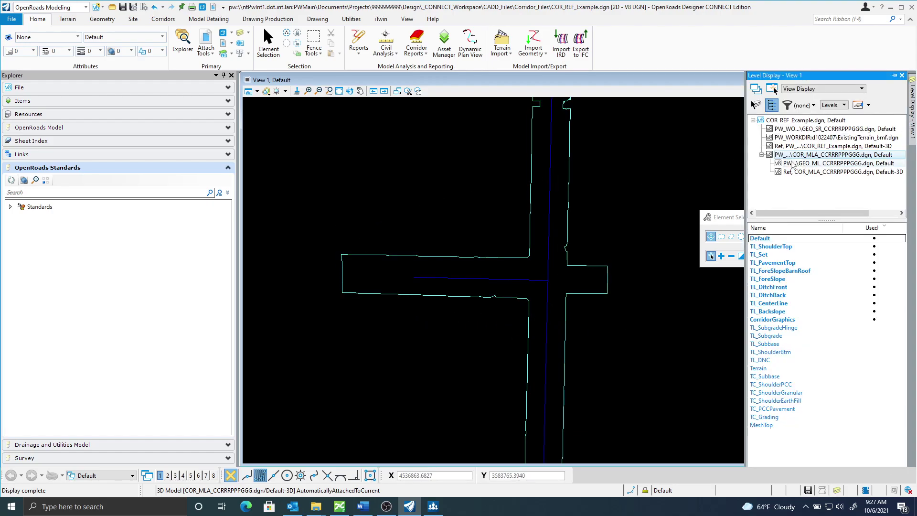
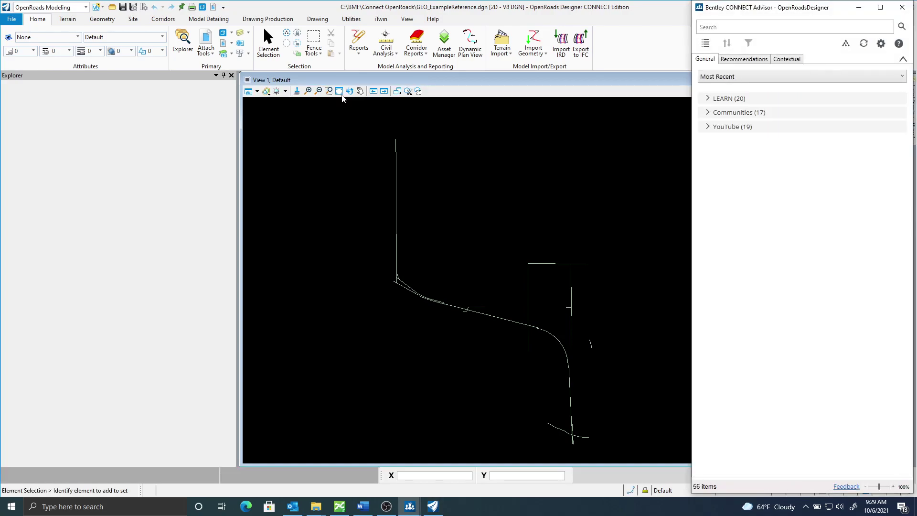
# - Attach SUR_PO_77141056Z08.dgn from the Connect OpenRoads folder as a Coincident - World reference with No Nesting and fit the view
pyautogui.click(859, 5)
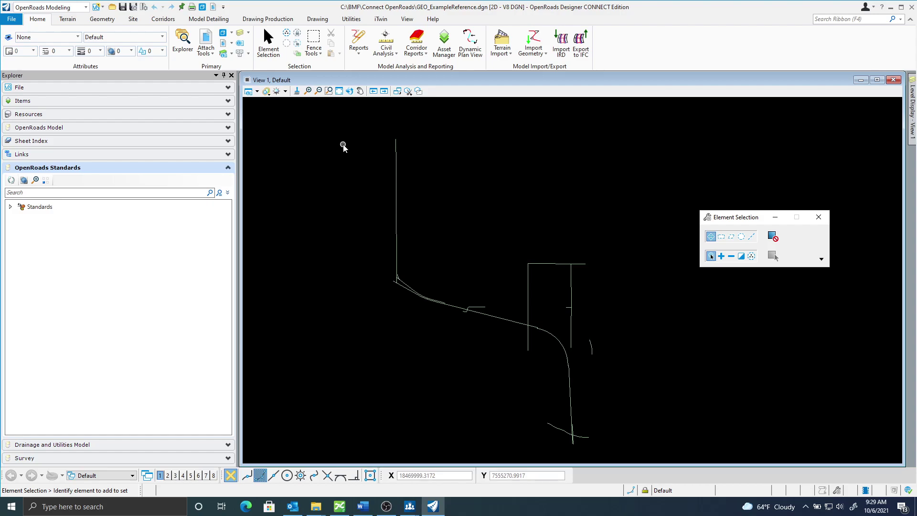
pyautogui.moveTo(613, 412); pyautogui.dragTo(605, 389, button='middle')
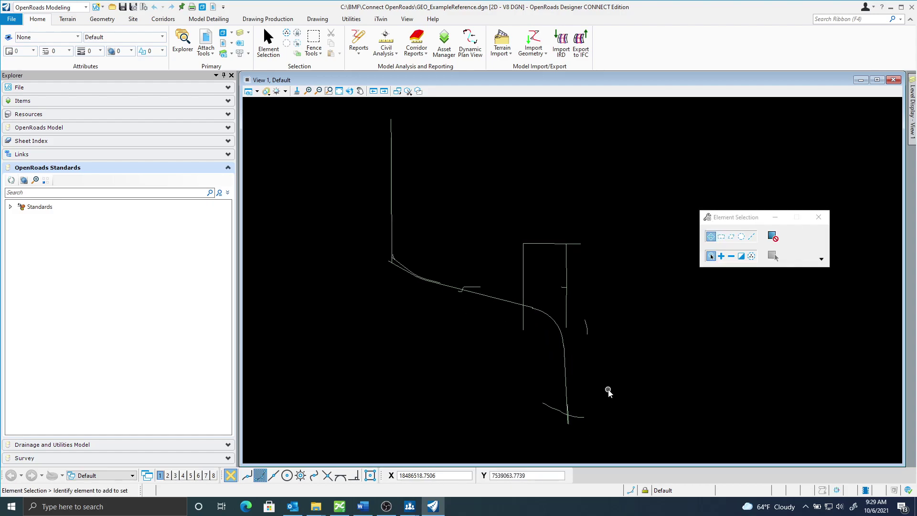
pyautogui.click(206, 41)
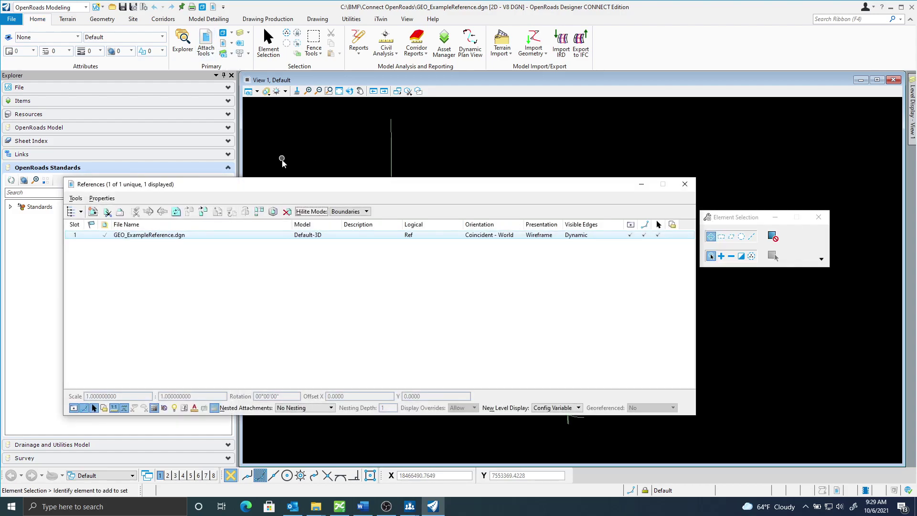
pyautogui.click(75, 198)
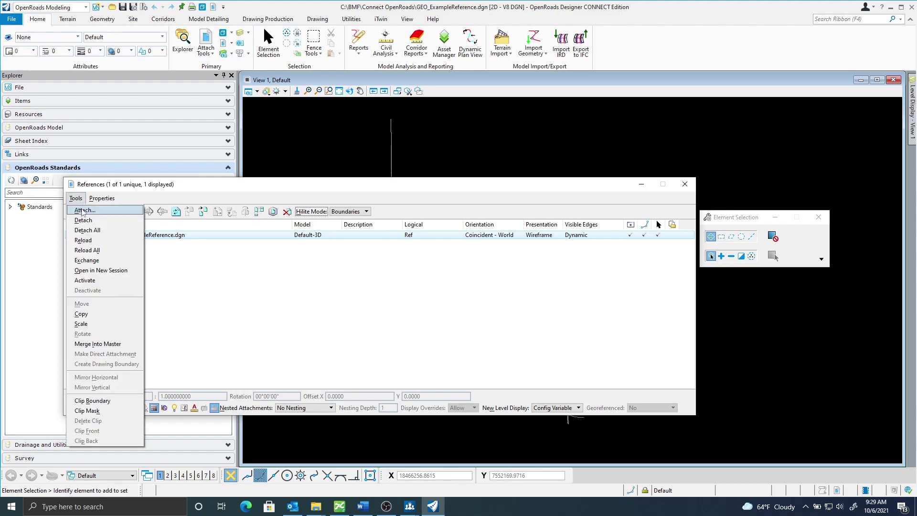
pyautogui.click(83, 211)
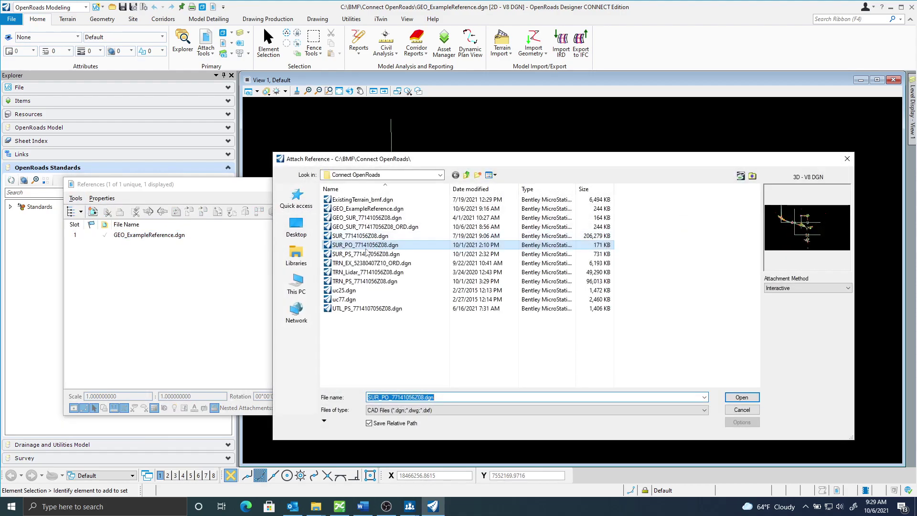
pyautogui.click(352, 246)
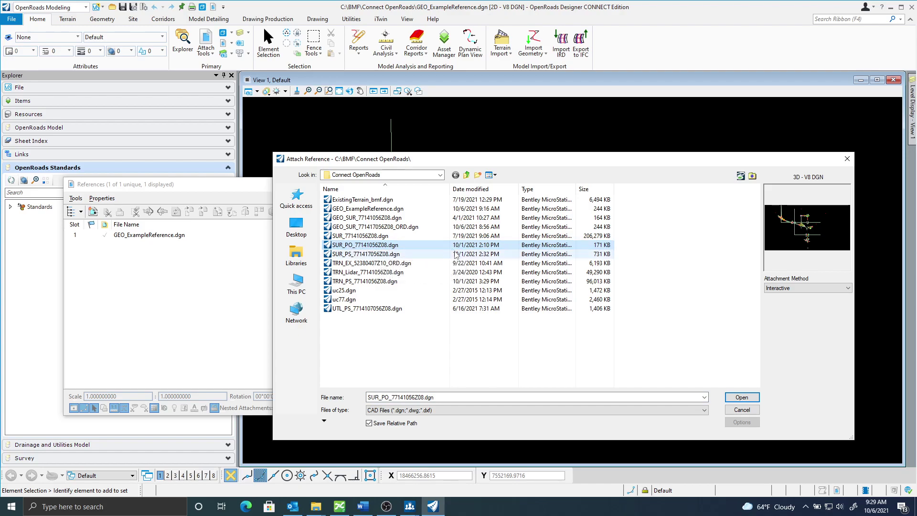
pyautogui.click(742, 398)
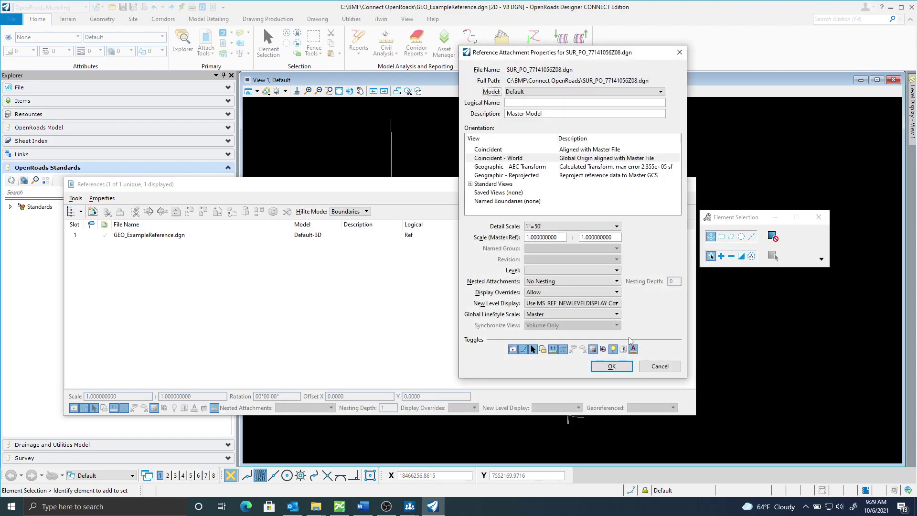
pyautogui.click(612, 366)
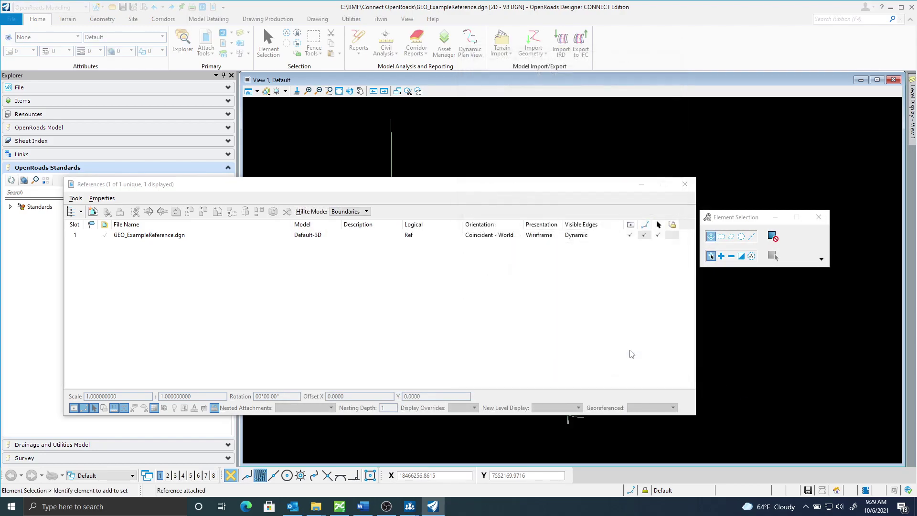
pyautogui.click(678, 191)
pyautogui.click(339, 90)
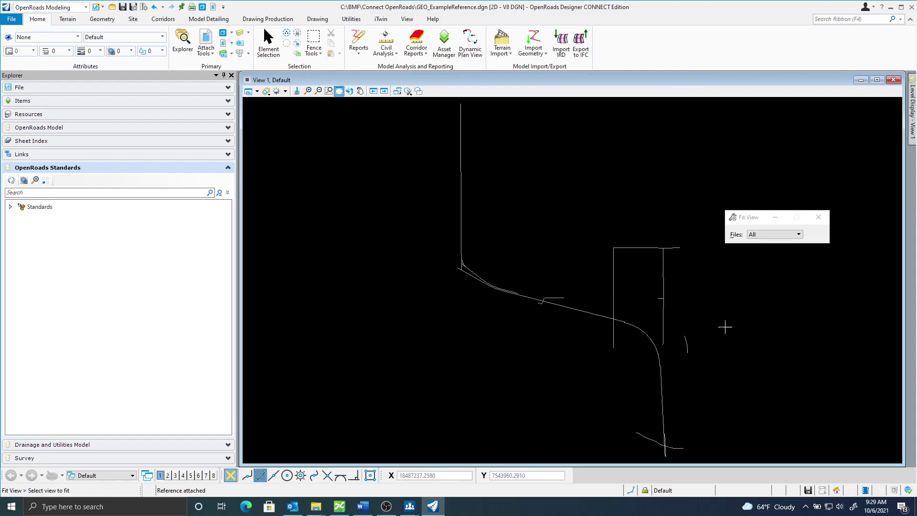
# - Set the nested attachments of the SUR_PO_77141056Z08.dgn reference to Live Nesting with a nesting depth of 1
pyautogui.click(223, 44)
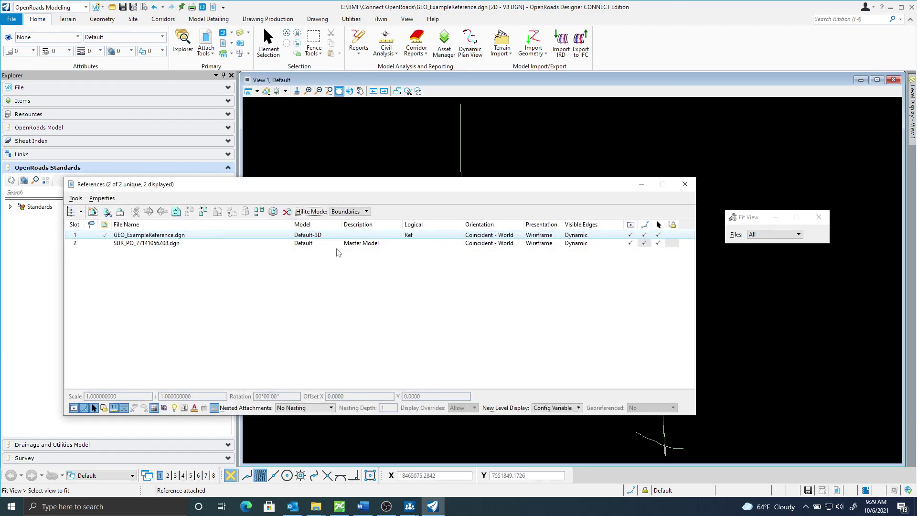
pyautogui.doubleClick(182, 247)
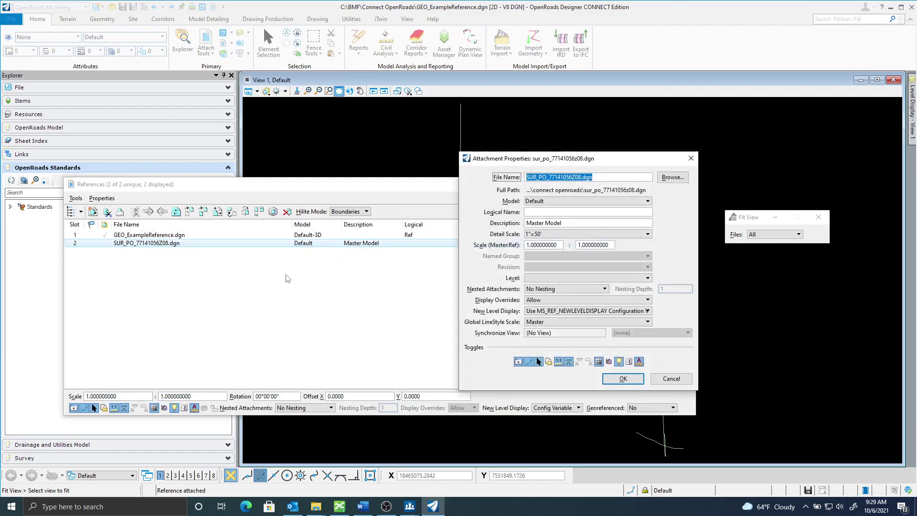
pyautogui.click(561, 289)
pyautogui.click(569, 300)
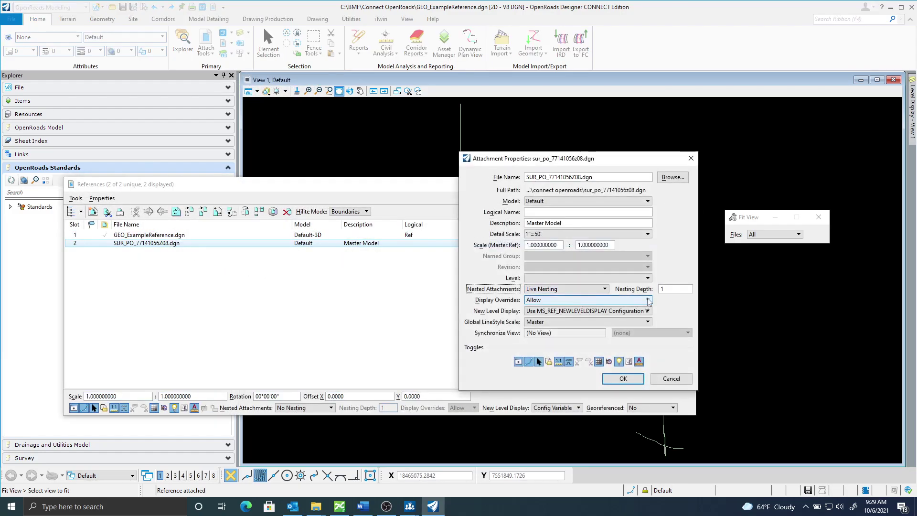
pyautogui.click(631, 380)
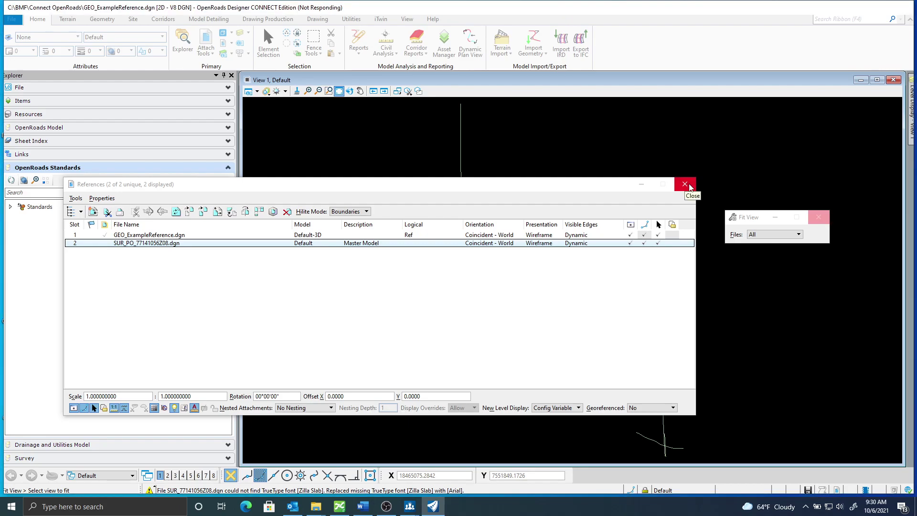
pyautogui.click(689, 187)
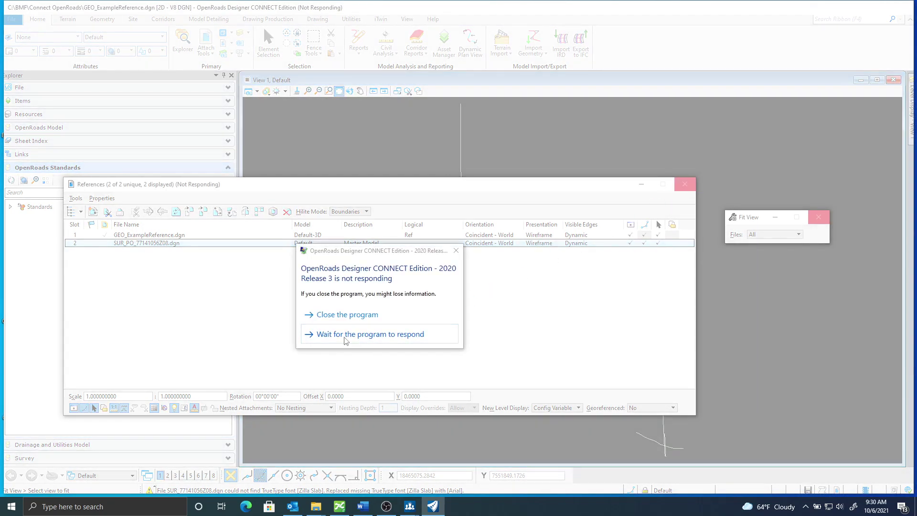
# - Wait for the nested survey data to load and review the levels of SUR_PS_771417056Z08.dgn nested under SUR_PO_77141056Z08.dgn
pyautogui.click(347, 334)
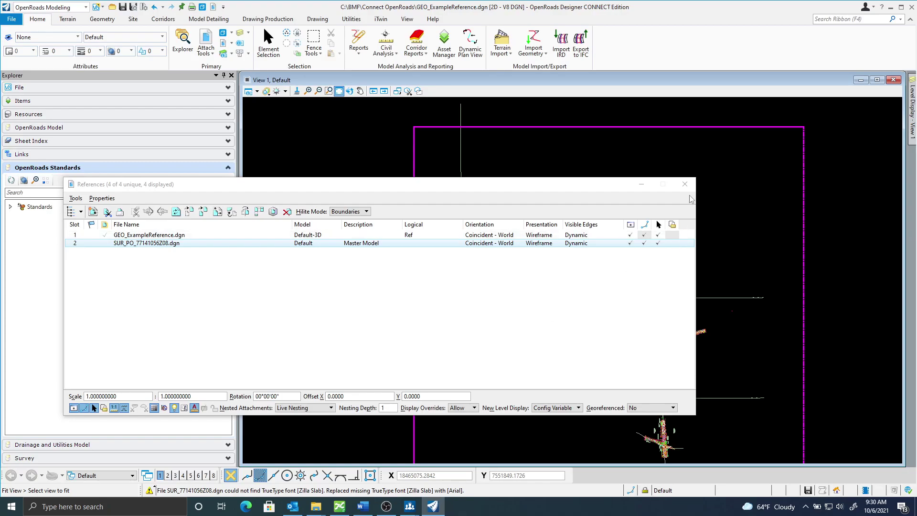
pyautogui.moveTo(714, 353); pyautogui.dragTo(599, 281, button='middle')
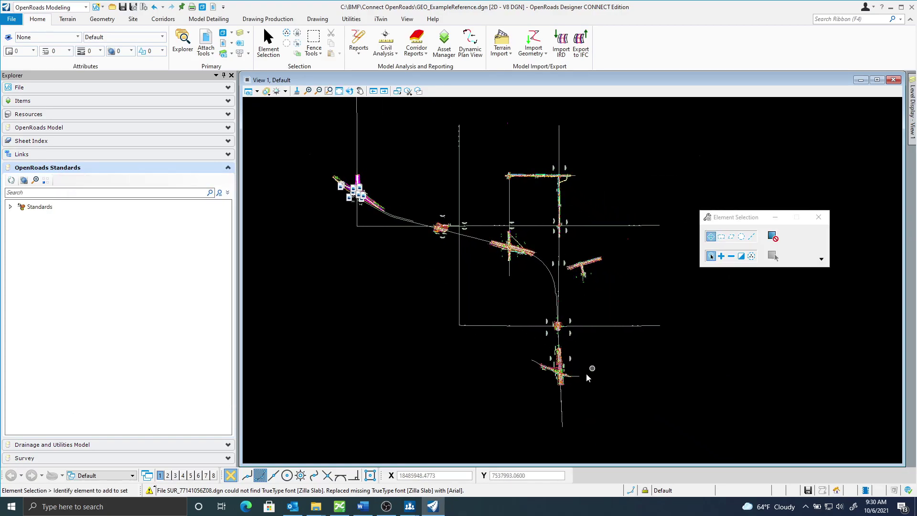
pyautogui.scroll(5, 588, 378)
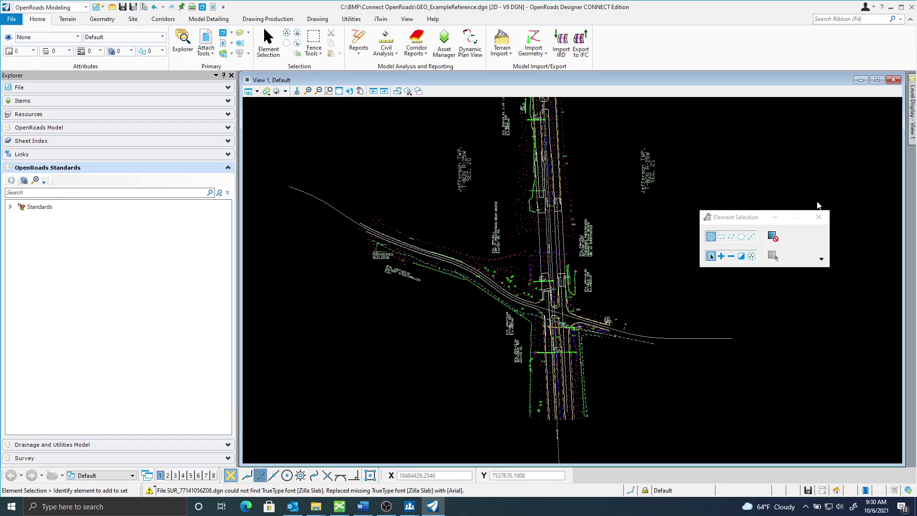
pyautogui.moveTo(912, 114)
pyautogui.click(762, 138)
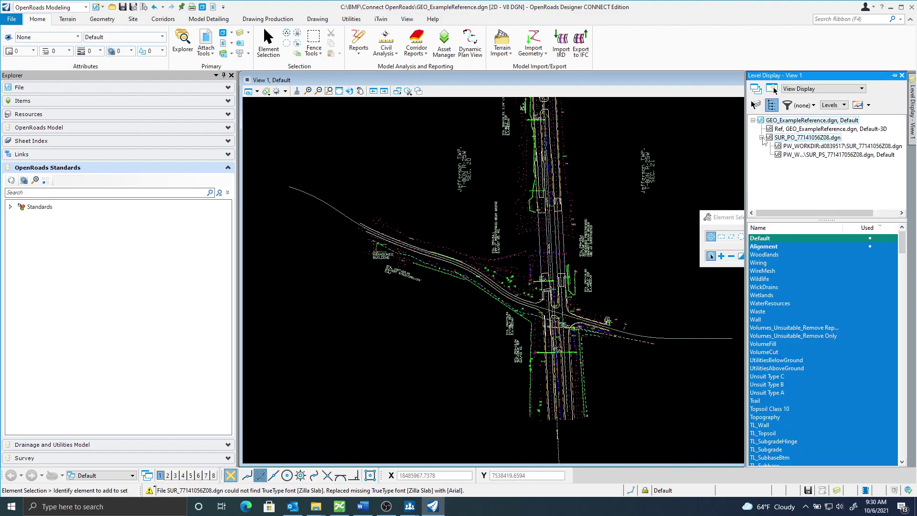
pyautogui.click(829, 154)
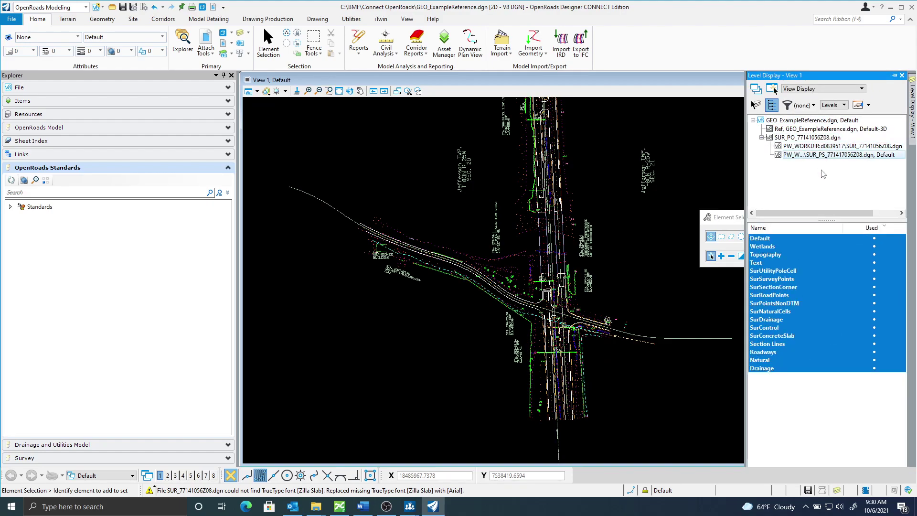
# - Identify the source reference and level of the horizontal section line west of the small intersection on the north-south road
pyautogui.scroll(-3, 653, 331)
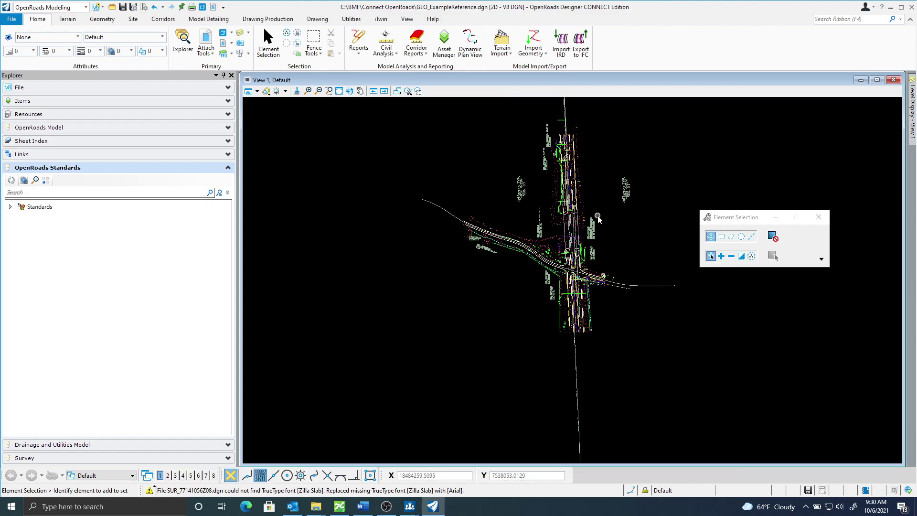
pyautogui.scroll(-4, 645, 246)
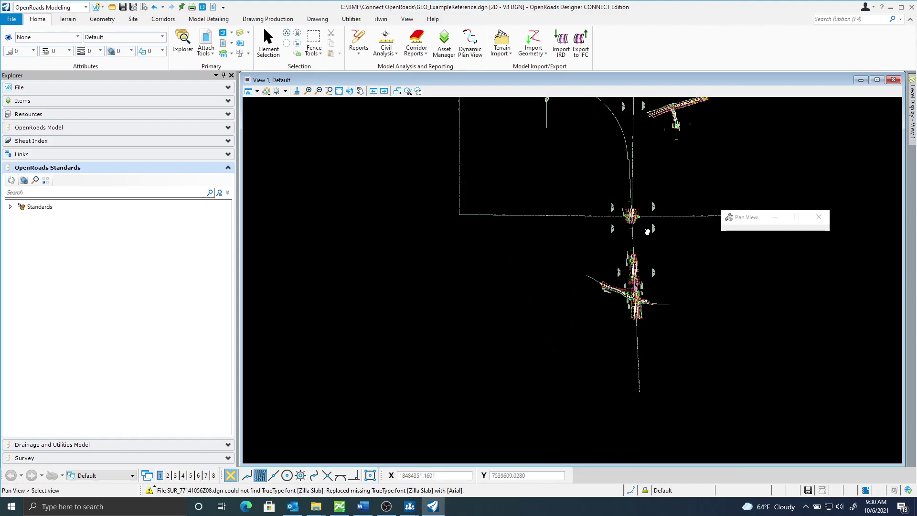
pyautogui.moveTo(632, 285); pyautogui.dragTo(631, 314, button='middle')
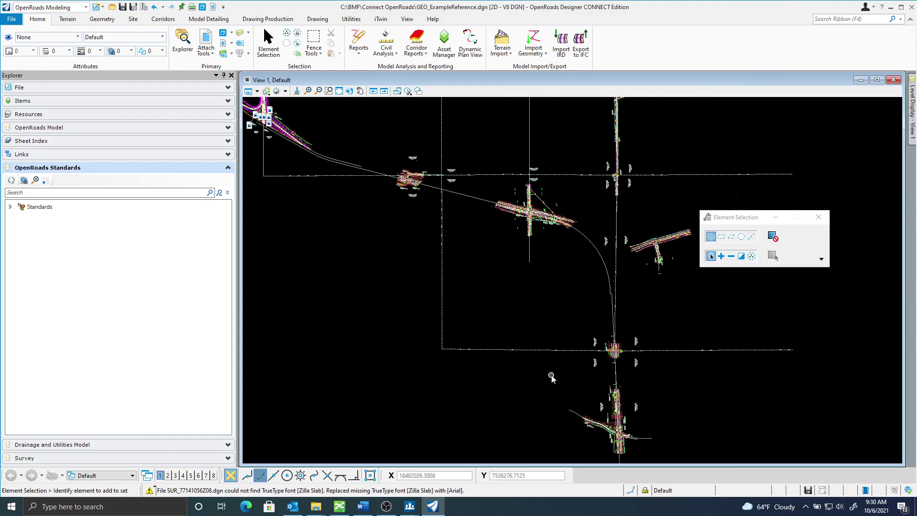
pyautogui.click(547, 351)
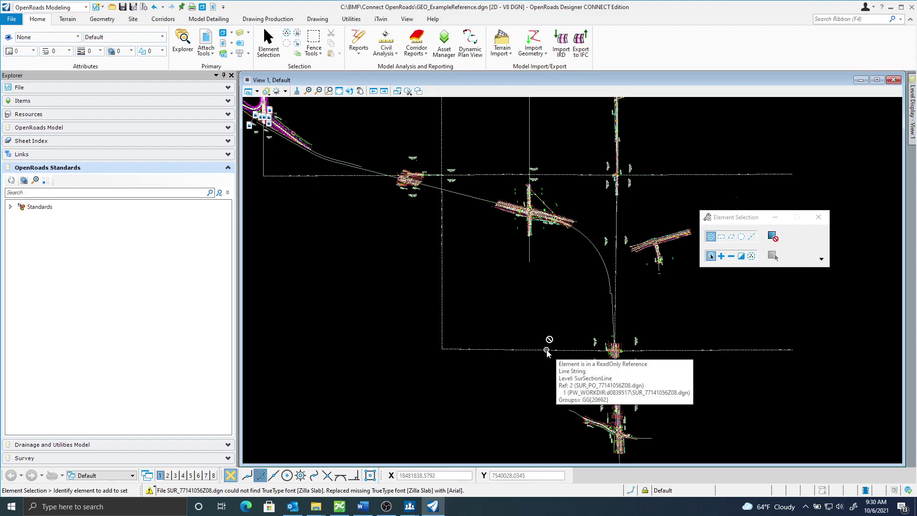